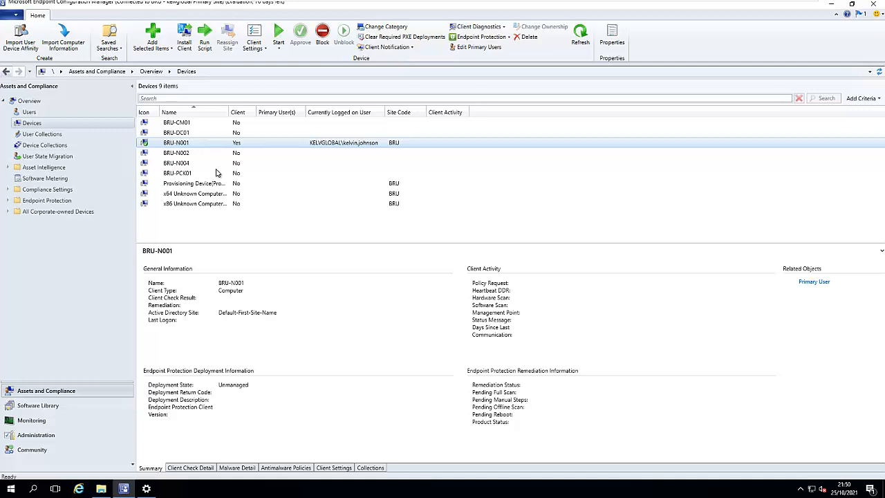
# Copy ccmsetup.msi from the Microsoft Configuration Manager bin\i386 folder.
pyautogui.click(101, 489)
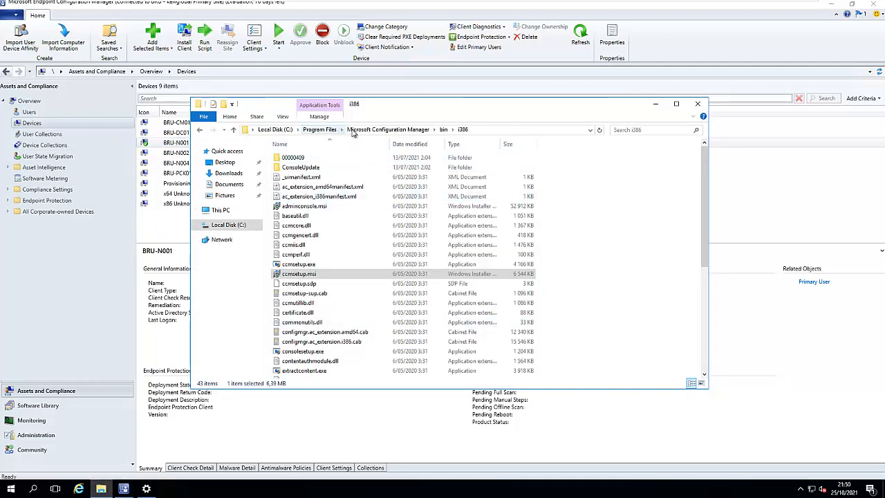
pyautogui.click(444, 129)
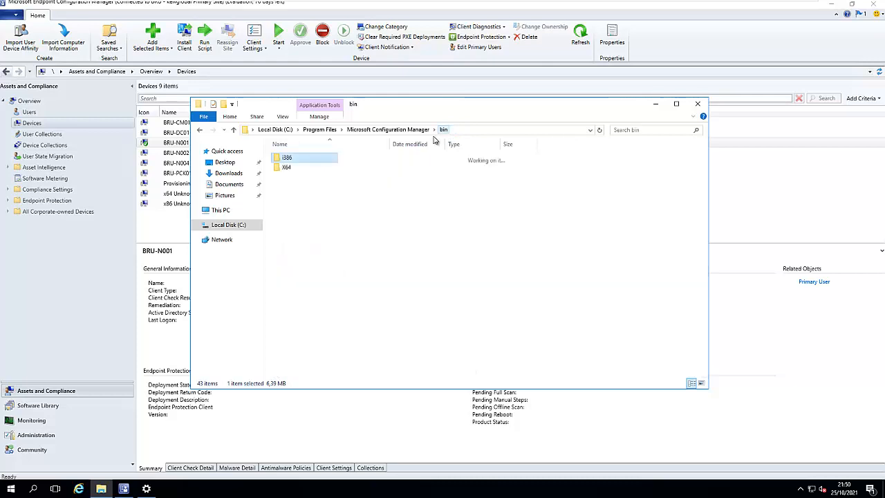
pyautogui.doubleClick(282, 158)
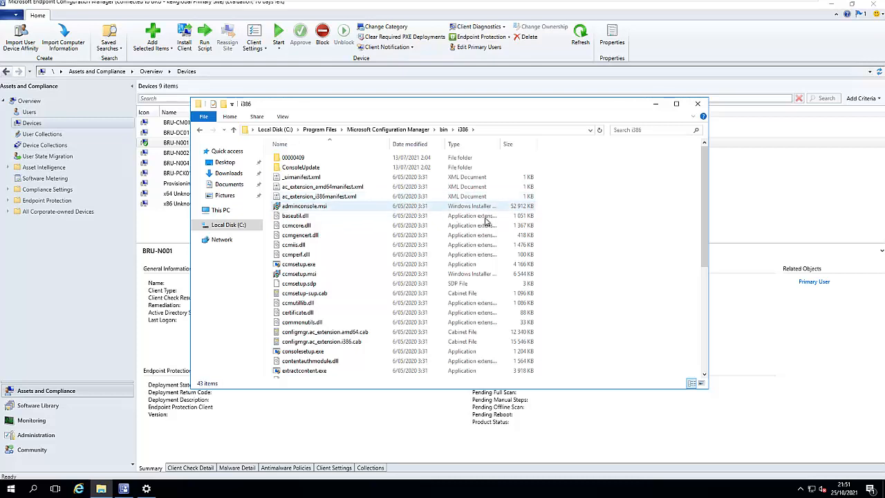
pyautogui.click(306, 276)
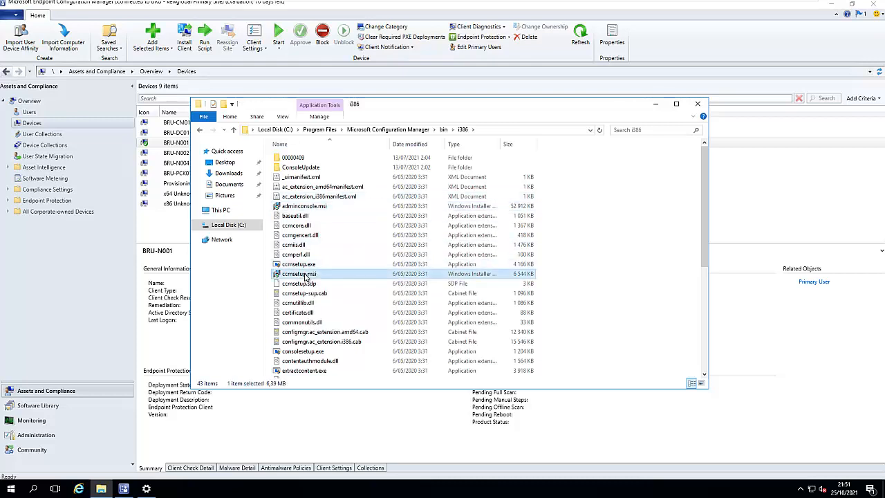
pyautogui.rightClick(305, 275)
pyautogui.click(327, 392)
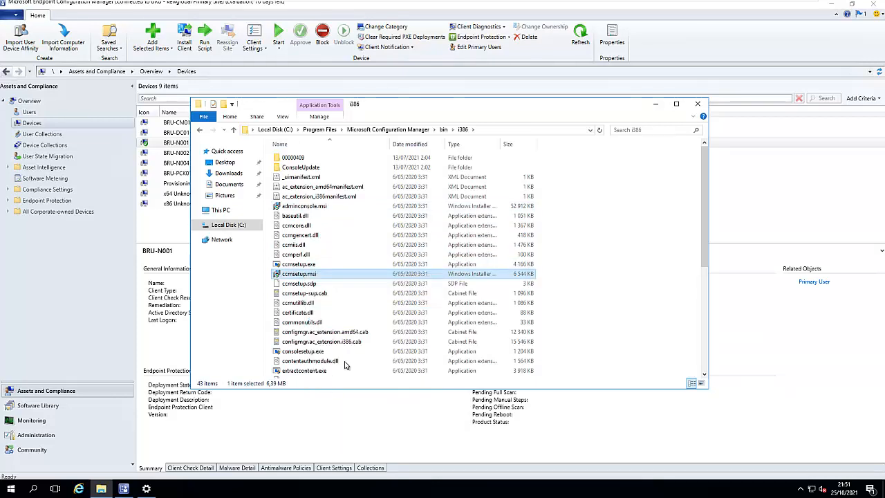
# Paste ccmsetup.msi into the Microsoft Configuration Manager Client folder, granting access to that folder.
pyautogui.click(403, 132)
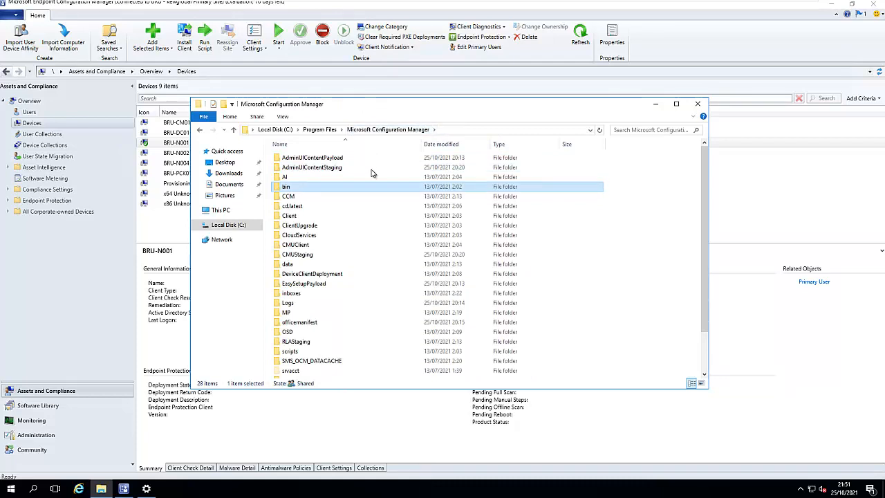
pyautogui.doubleClick(304, 217)
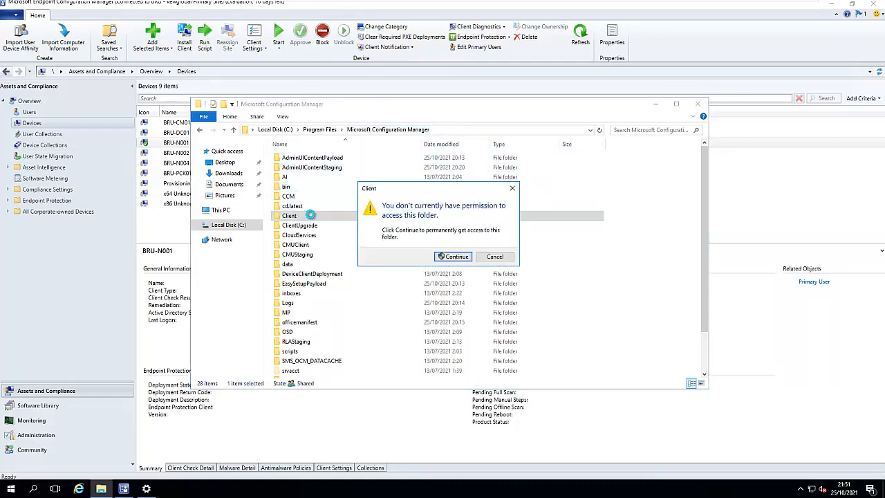
pyautogui.click(449, 256)
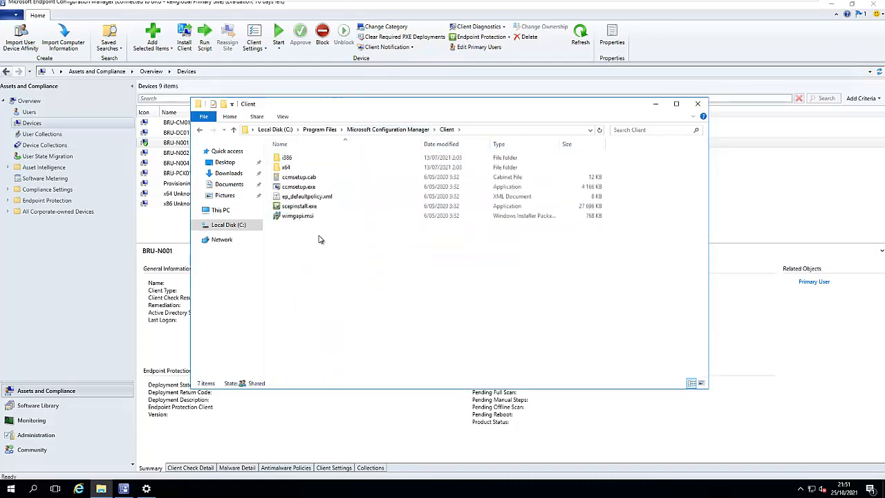
pyautogui.rightClick(311, 242)
pyautogui.click(329, 300)
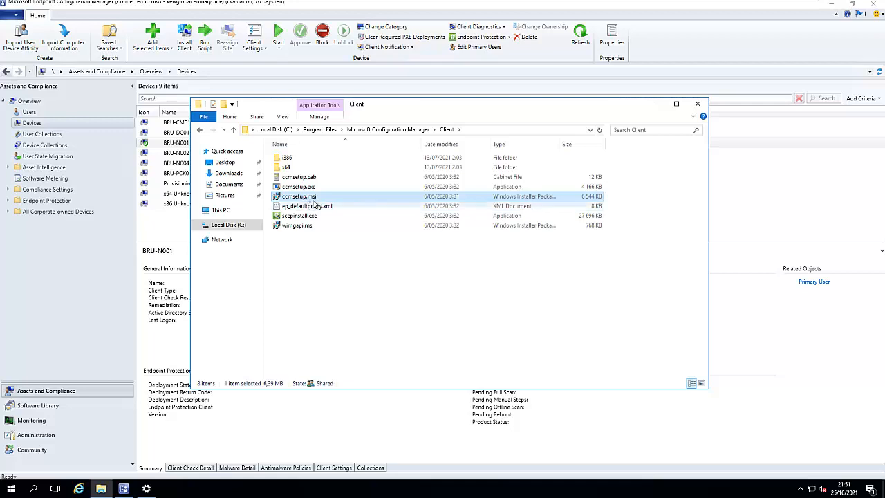
# Open Group Policy Management from Server Manager's tools.
pyautogui.click(410, 9)
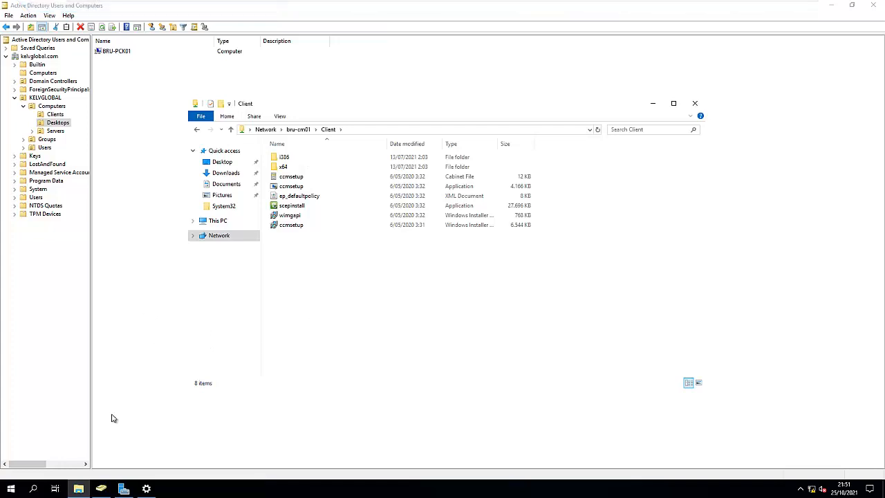
pyautogui.click(123, 489)
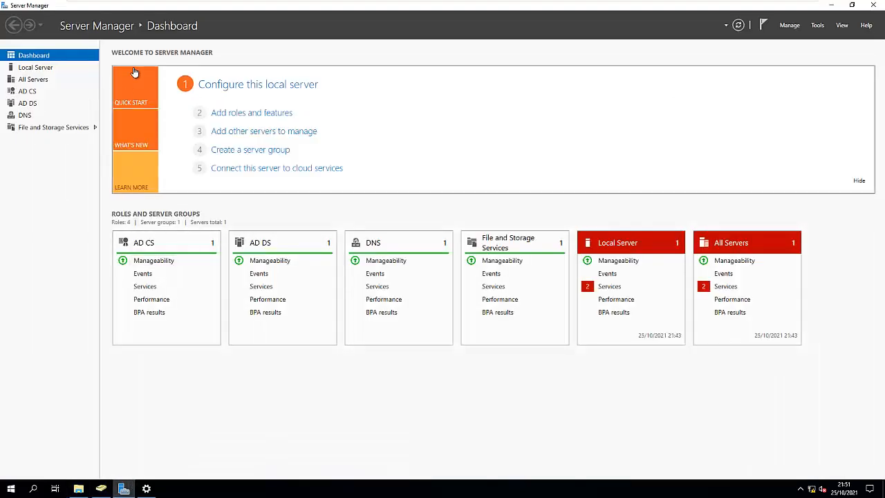
pyautogui.click(817, 27)
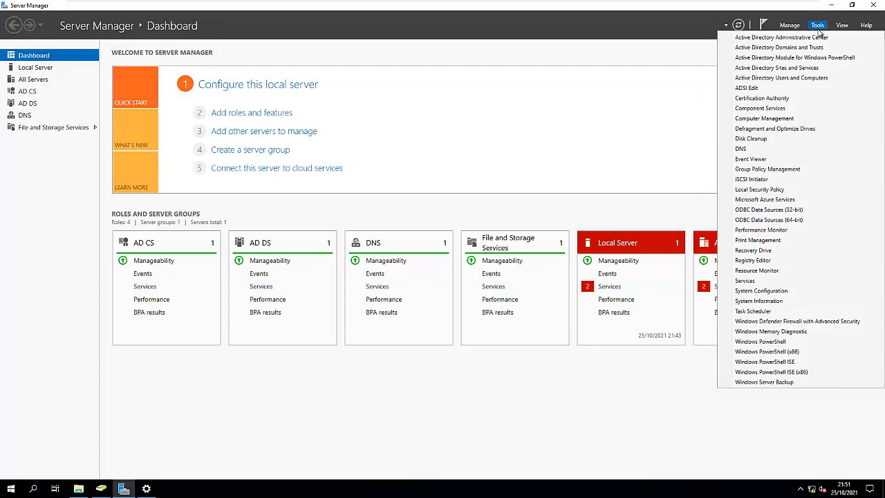
pyautogui.click(766, 170)
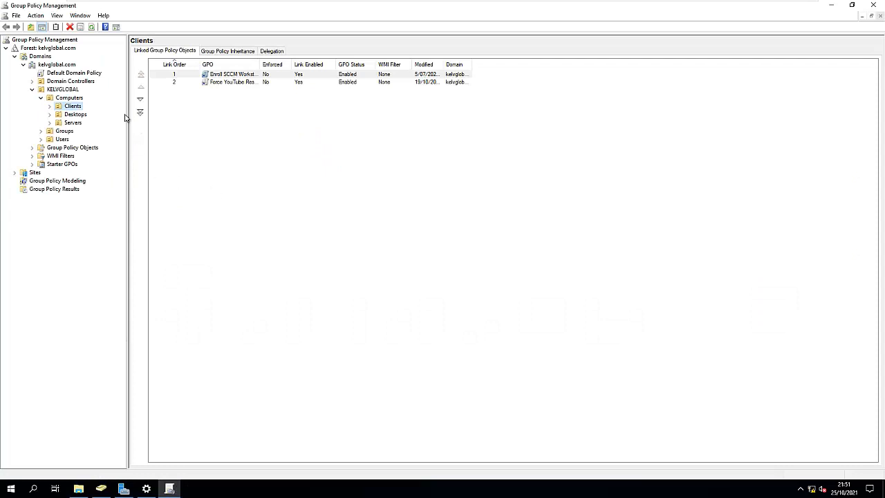
# Create a GPO named Deploy-Sccm-Client linked to the kelvglobal.com domain.
pyautogui.rightClick(56, 64)
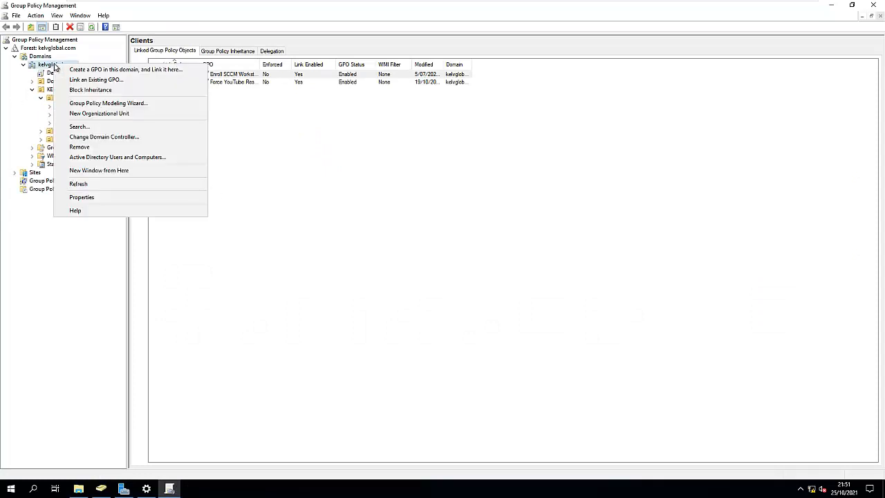
pyautogui.click(109, 70)
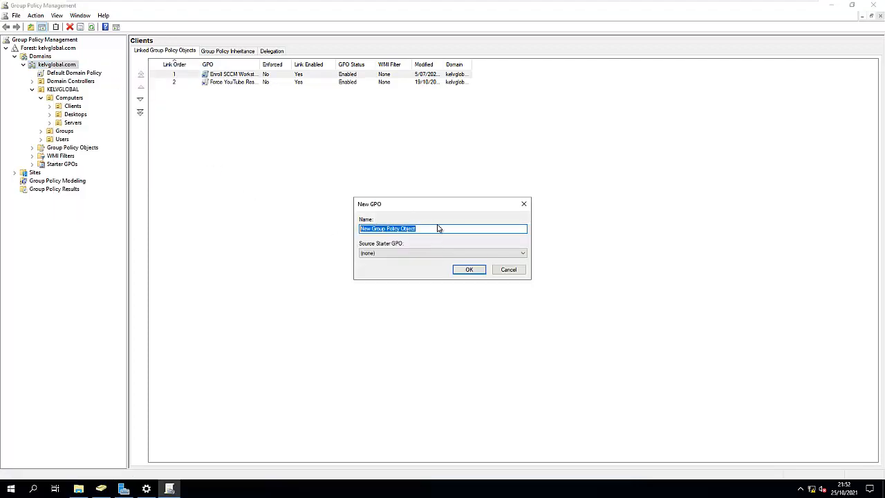
pyautogui.write('Deploy-Sccm-Client')
pyautogui.click(476, 270)
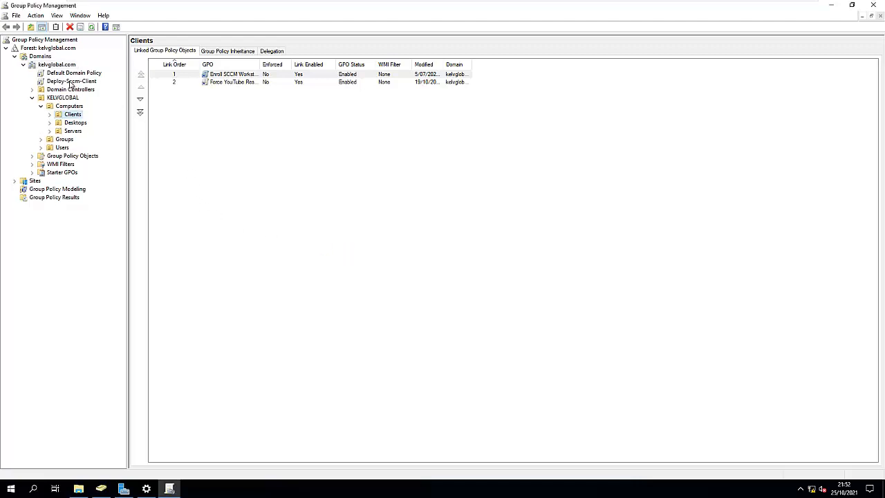
# Open the Deploy-Sccm-Client GPO in the Group Policy Management Editor, maximized with a wider tree pane.
pyautogui.rightClick(70, 83)
pyautogui.click(90, 89)
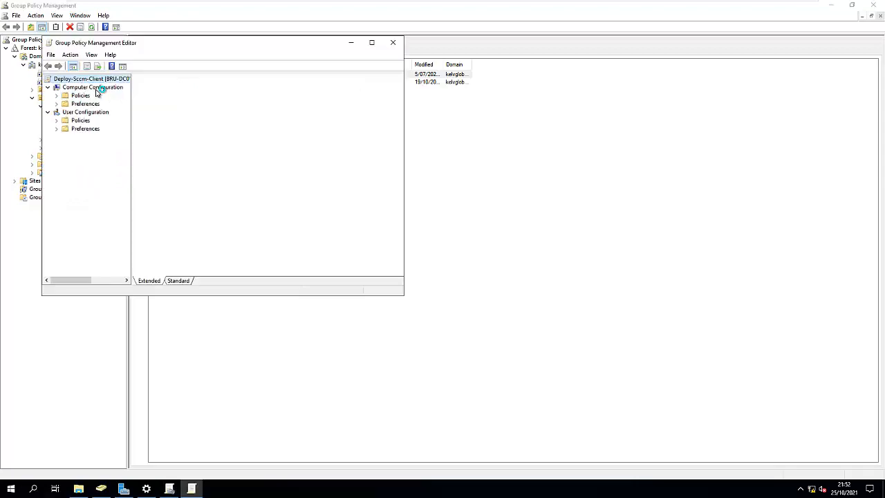
pyautogui.click(372, 42)
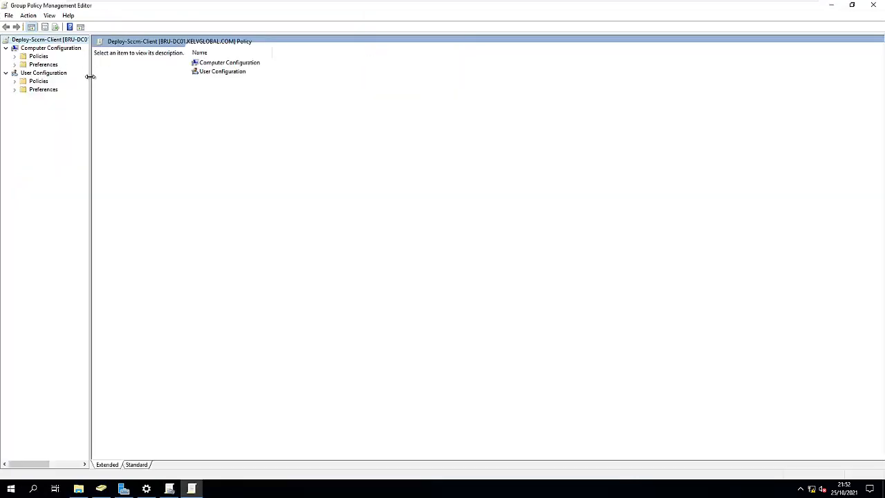
pyautogui.moveTo(90, 77); pyautogui.dragTo(114, 80)
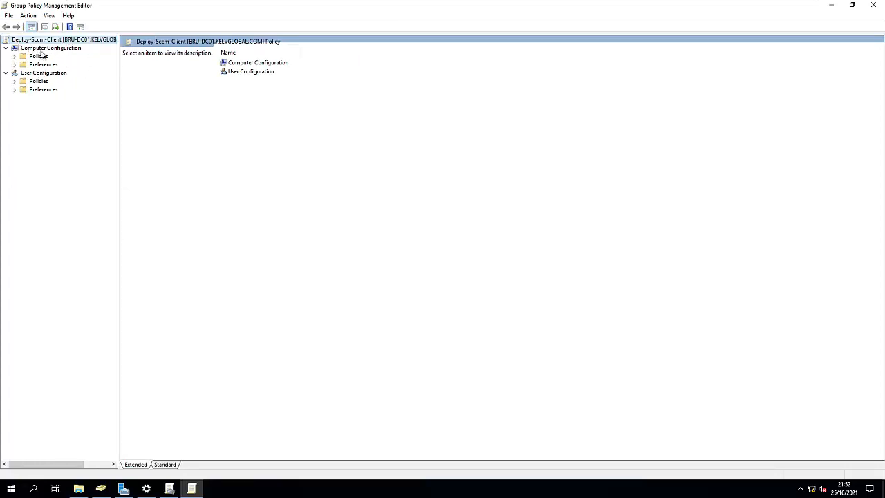
# Start adding a new package under Computer Configuration > Policies > Software Settings > Software installation.
pyautogui.click(14, 58)
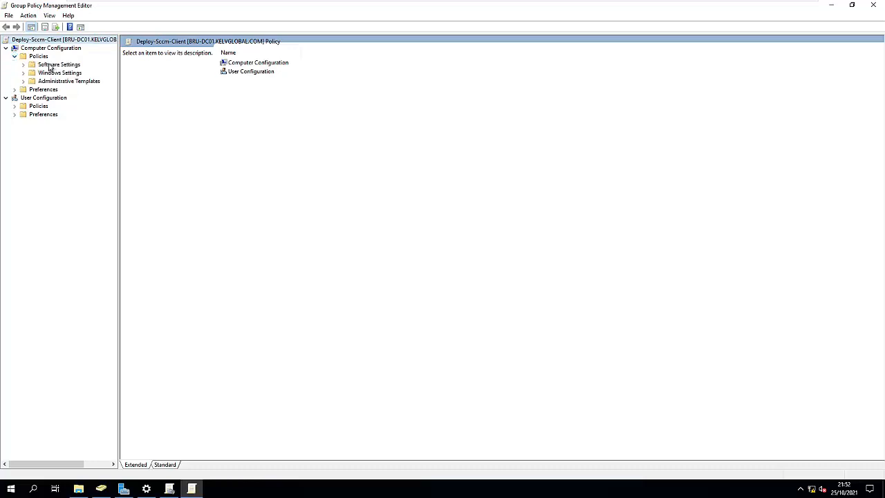
pyautogui.click(23, 64)
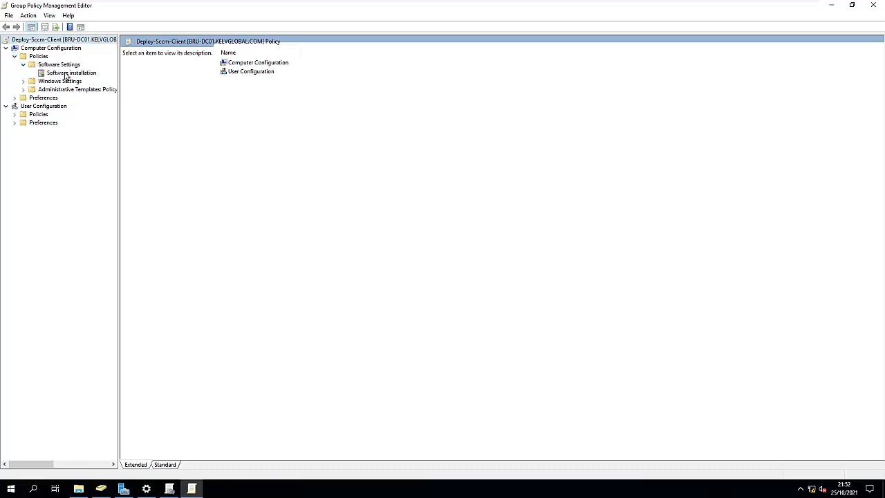
pyautogui.click(67, 74)
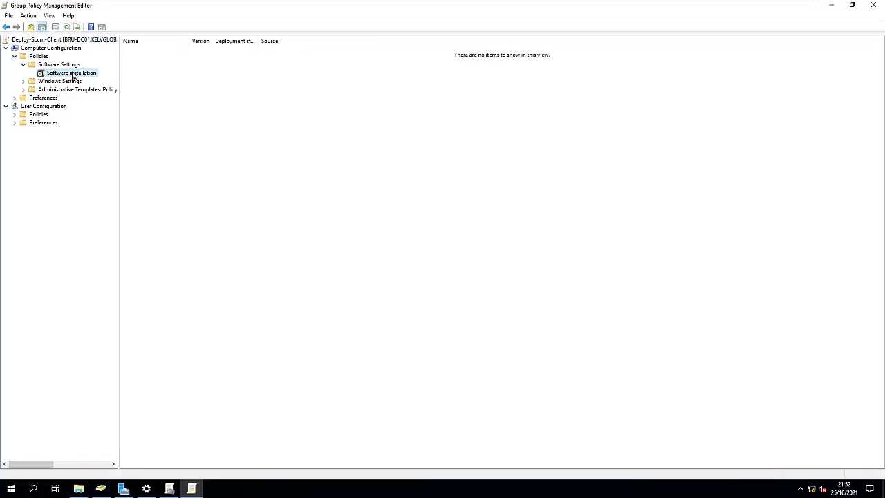
pyautogui.rightClick(73, 75)
pyautogui.moveTo(95, 79)
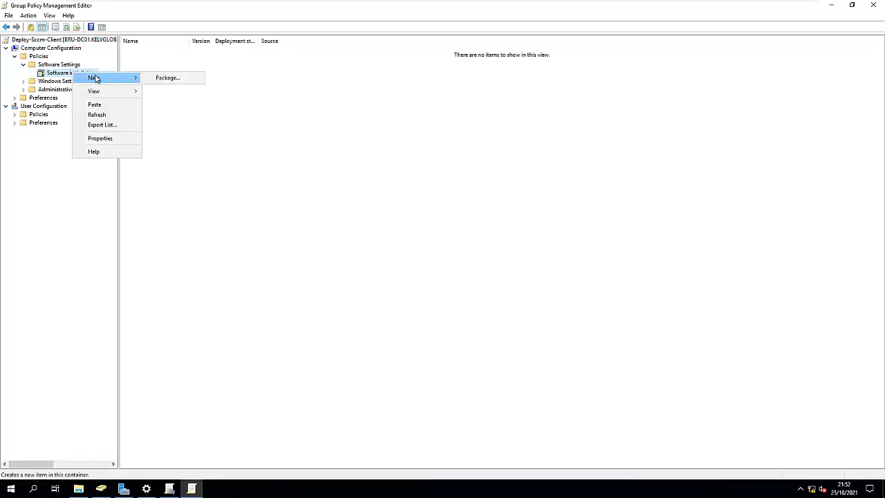
pyautogui.click(167, 77)
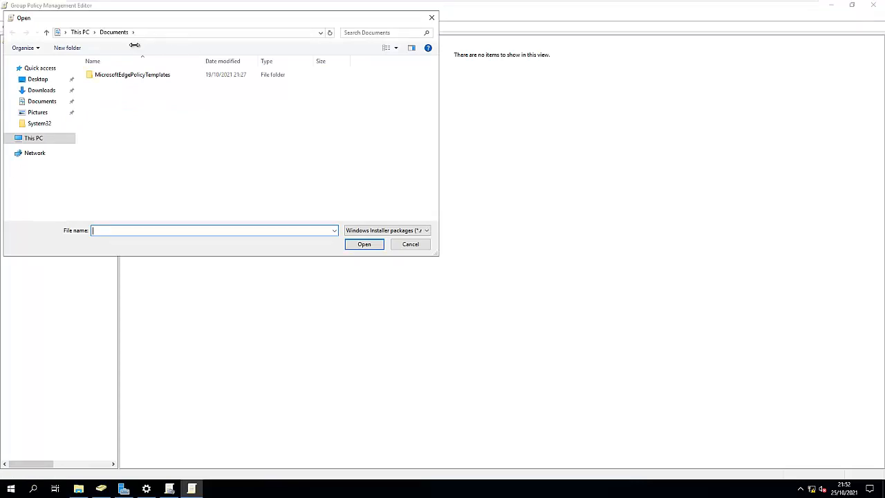
# Browse the package dialog to \\bru-cm01 and open its Client share.
pyautogui.click(154, 33)
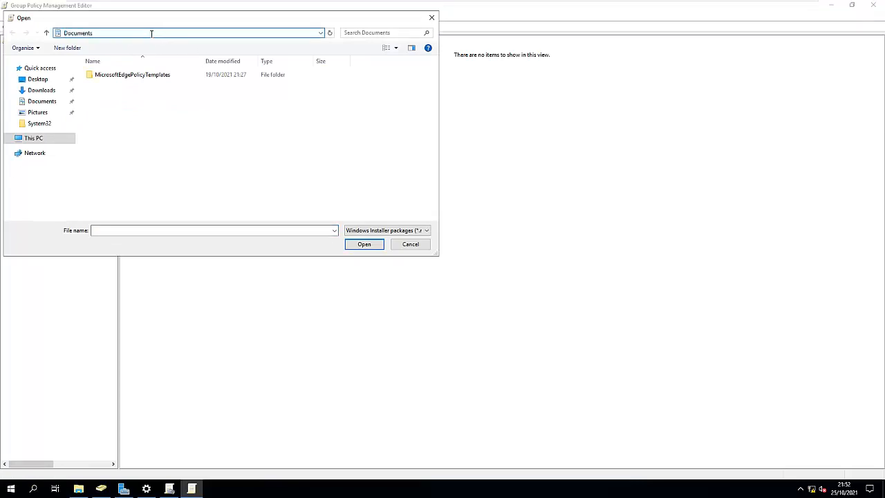
pyautogui.write('\\\\bru-cm01')
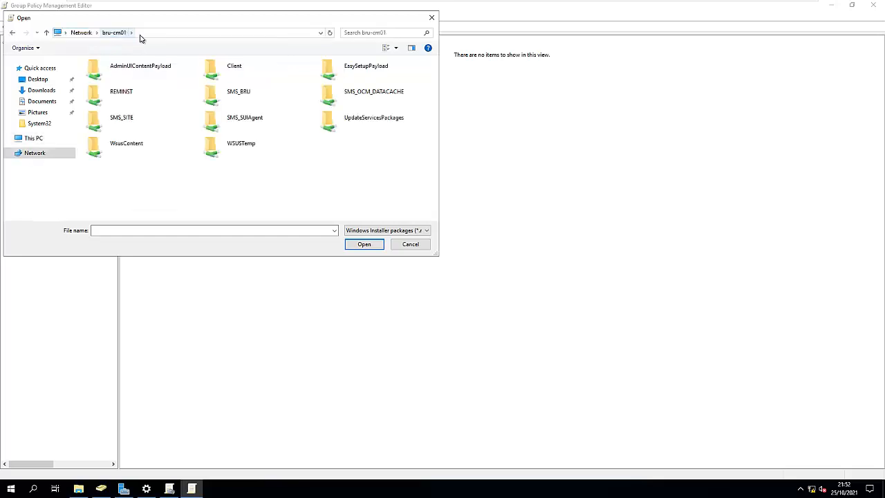
pyautogui.doubleClick(231, 72)
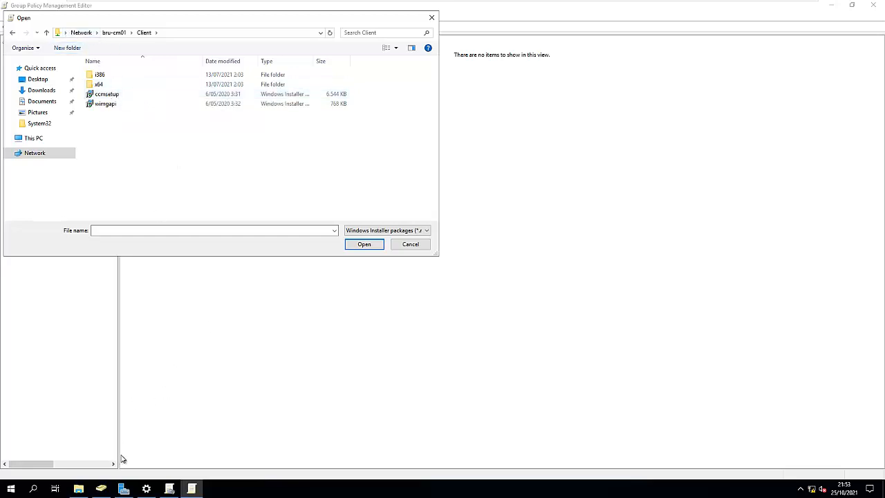
# Turn on file name extensions in the File Explorer window showing the Client share.
pyautogui.click(78, 489)
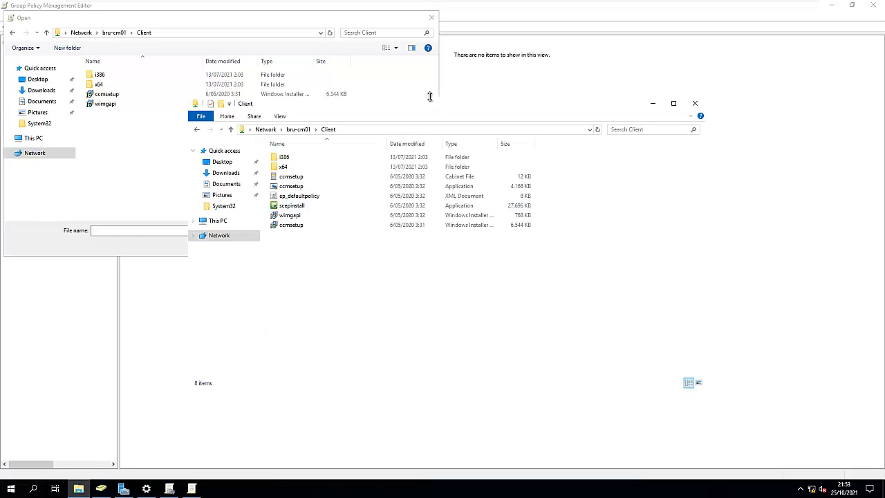
pyautogui.click(280, 117)
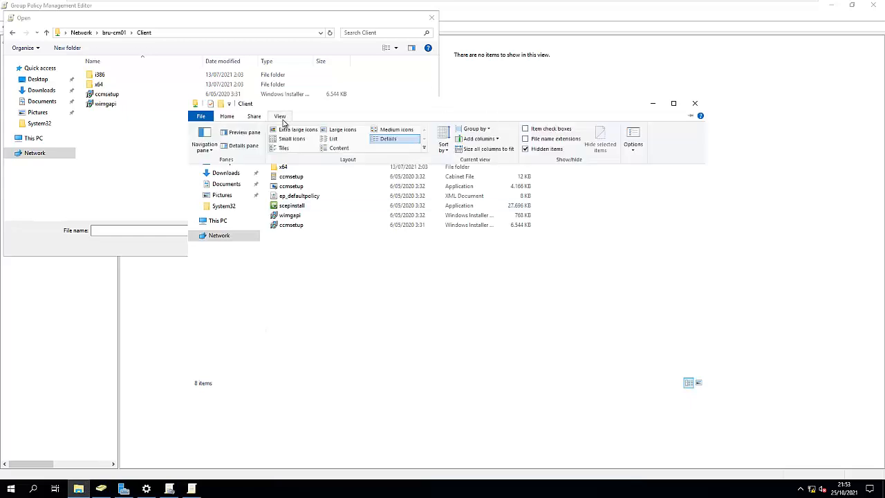
pyautogui.click(286, 130)
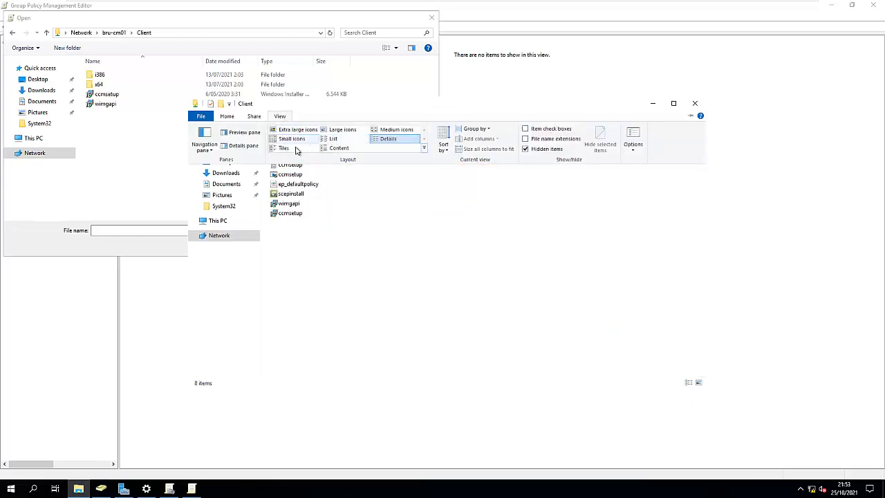
pyautogui.click(526, 139)
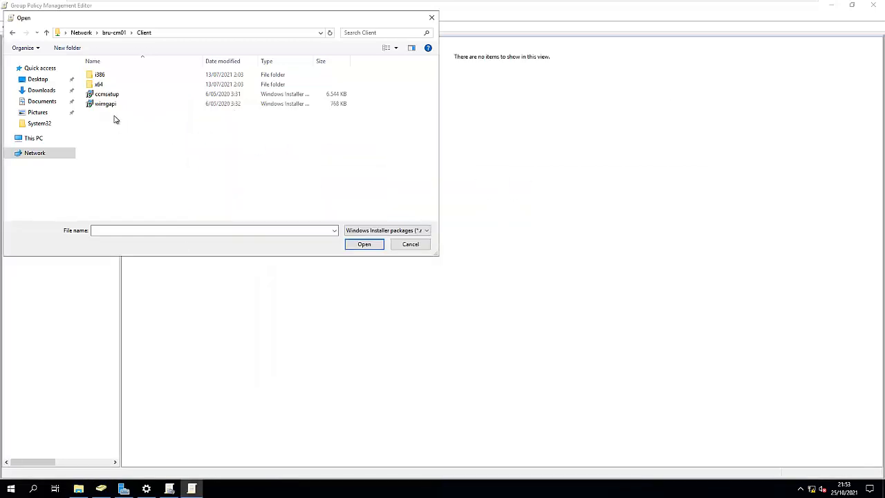
# Widen the type column and select ccmsetup.msi in the package dialog.
pyautogui.click(134, 154)
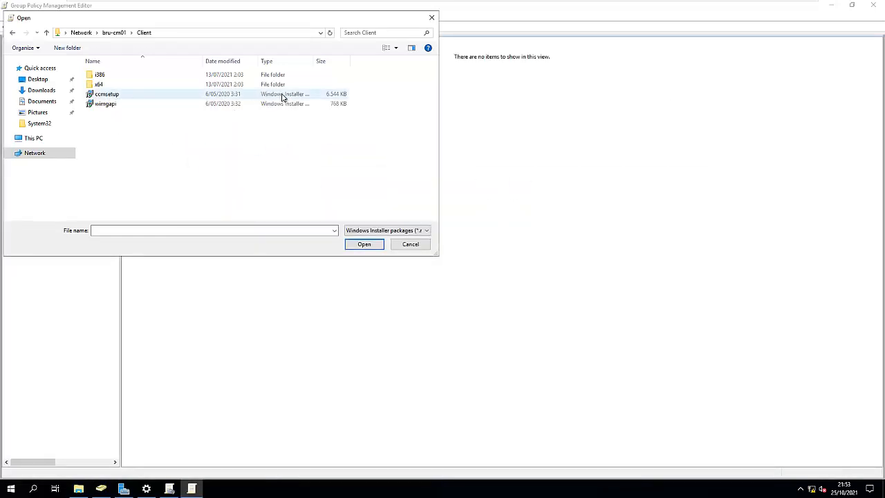
pyautogui.doubleClick(314, 61)
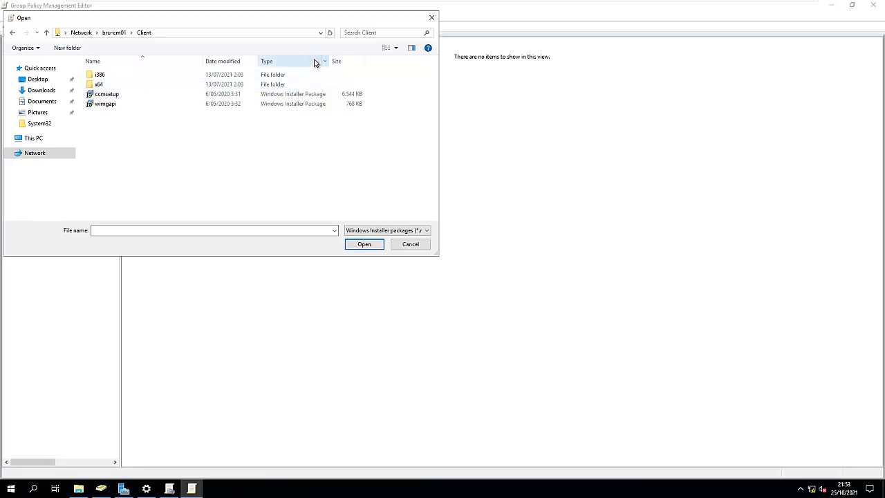
pyautogui.click(107, 94)
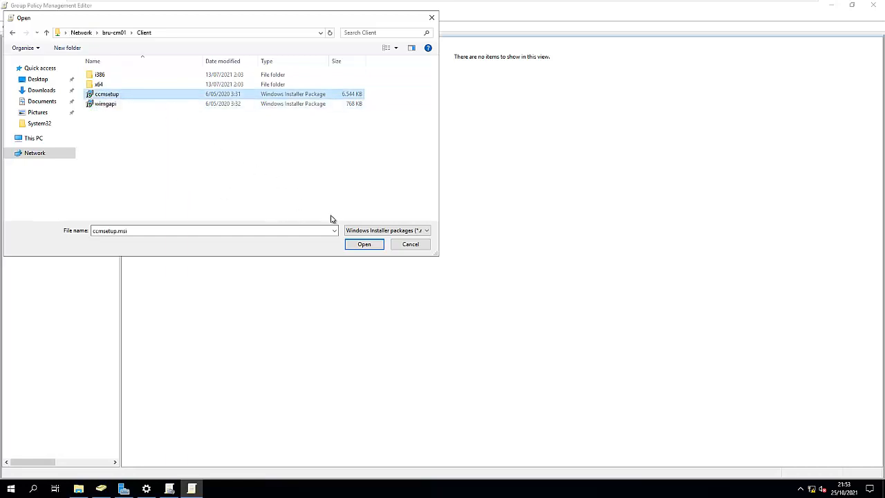
# Open ccmsetup.msi as the package, deploy it with the Assigned method, and autosize the Name column.
pyautogui.click(364, 245)
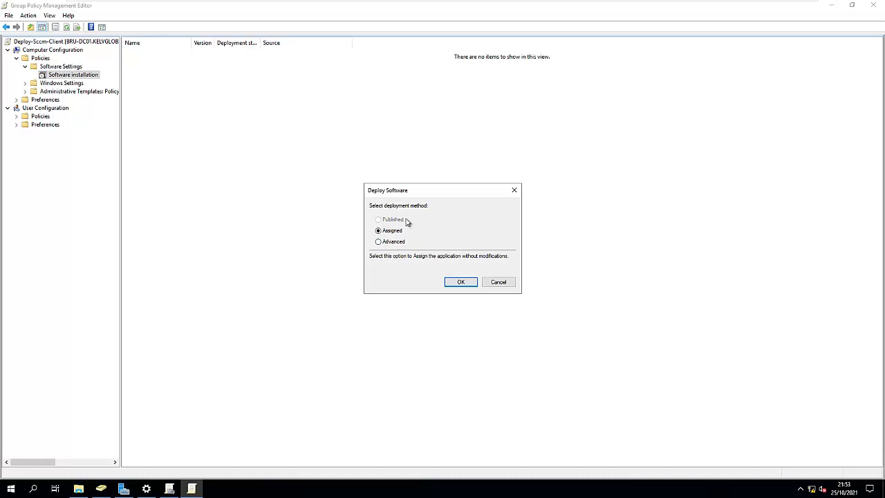
pyautogui.click(459, 282)
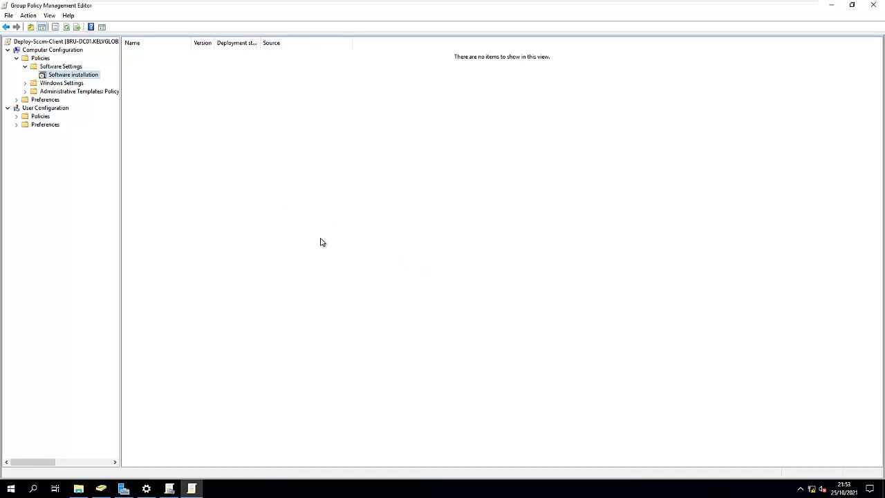
pyautogui.doubleClick(191, 43)
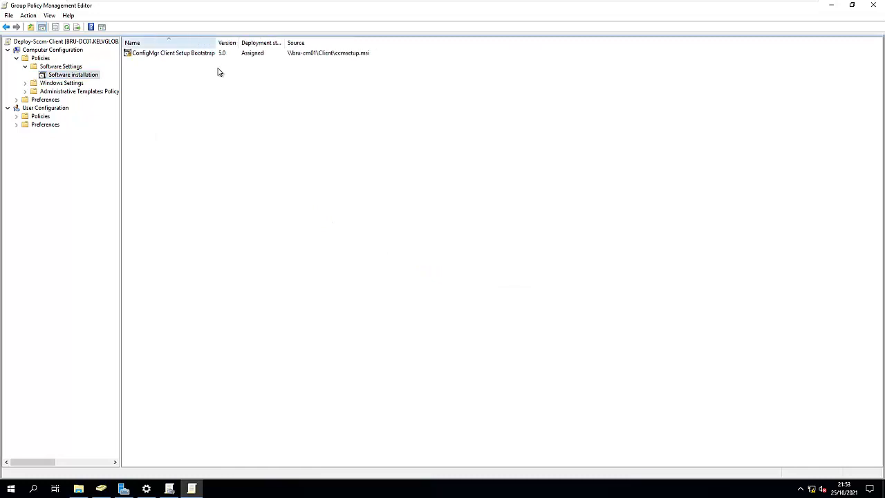
# Open the ConfigMgr Client Setup Bootstrap package properties, review each tab, and cancel the dialog.
pyautogui.doubleClick(174, 53)
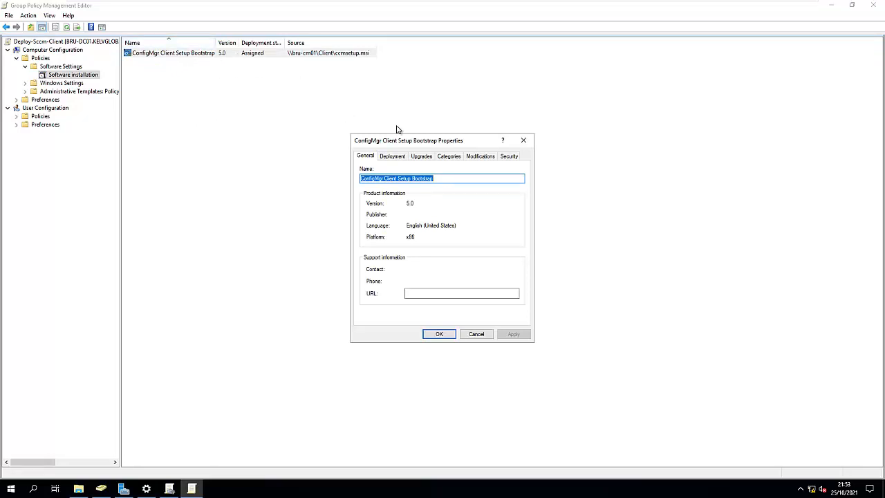
pyautogui.moveTo(415, 140); pyautogui.dragTo(362, 124)
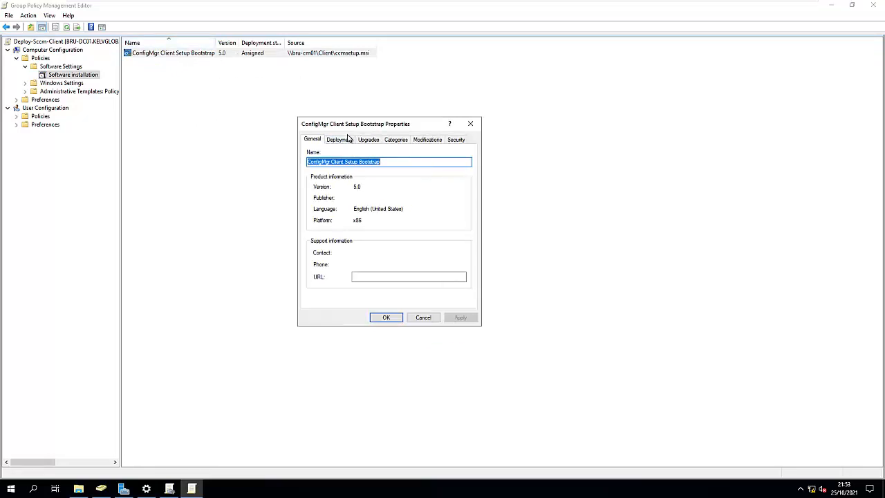
pyautogui.click(344, 141)
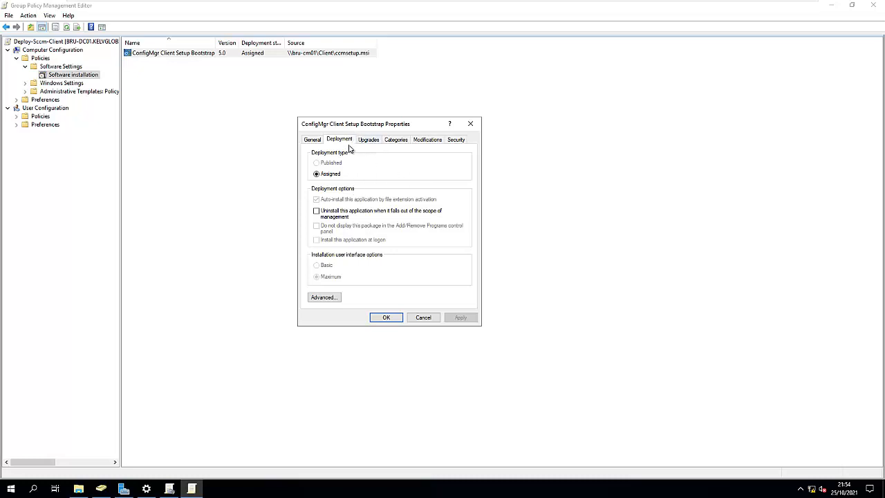
pyautogui.click(372, 141)
pyautogui.click(395, 140)
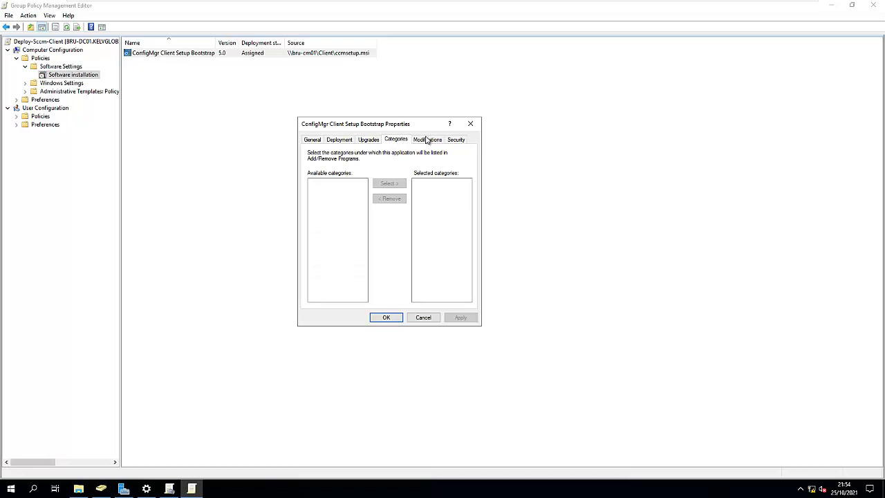
pyautogui.click(427, 140)
pyautogui.click(453, 140)
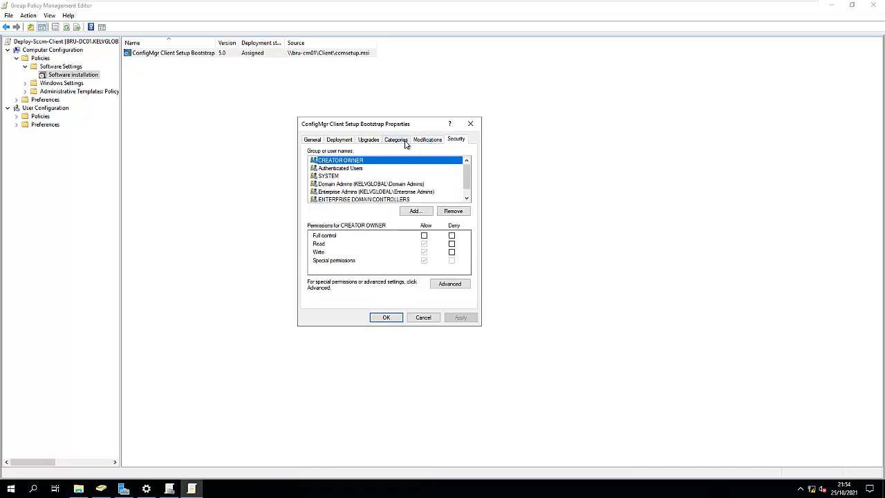
pyautogui.click(406, 142)
pyautogui.click(420, 140)
pyautogui.click(369, 140)
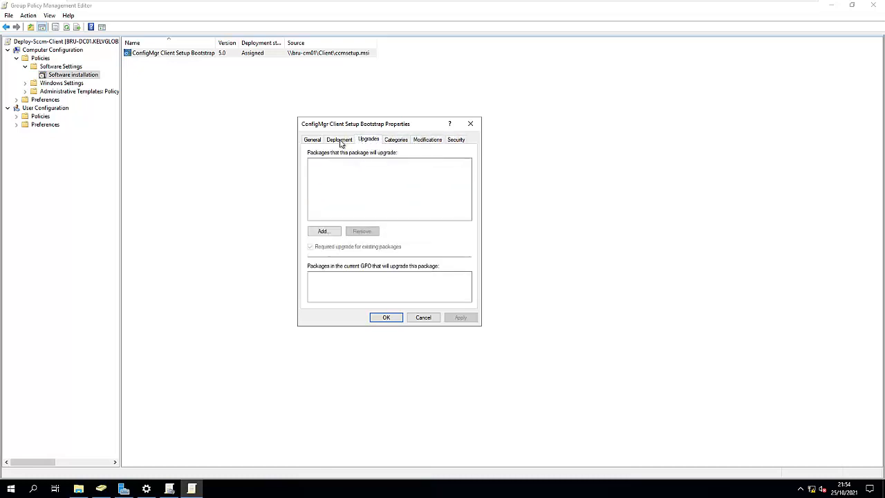
pyautogui.click(340, 141)
pyautogui.click(311, 141)
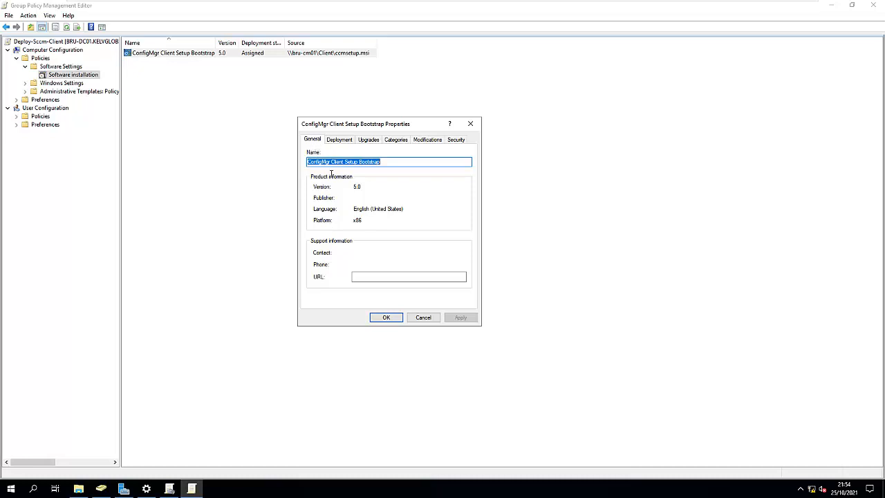
pyautogui.click(421, 318)
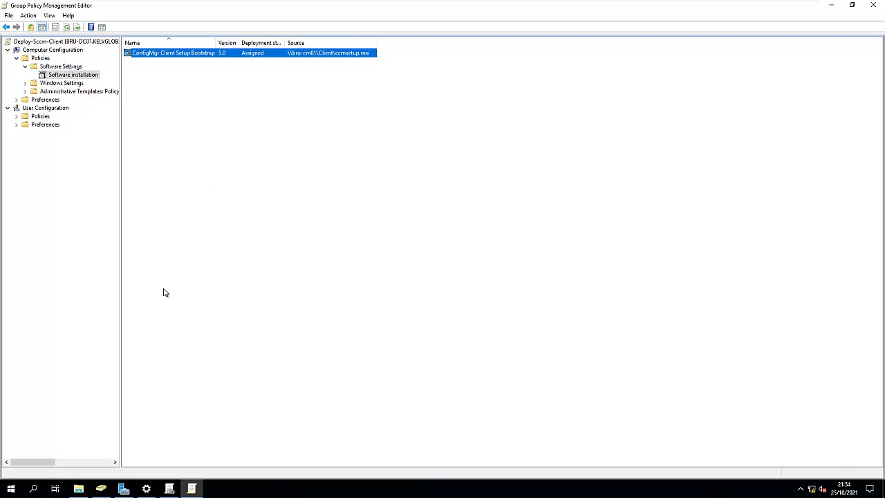
# On the bru-cm01 server, open Microsoft Configuration Manager\tools\ConfigMgrADMTemplates, granting access to the tools folder, and select configmgrinstallation.adm.
pyautogui.click(79, 490)
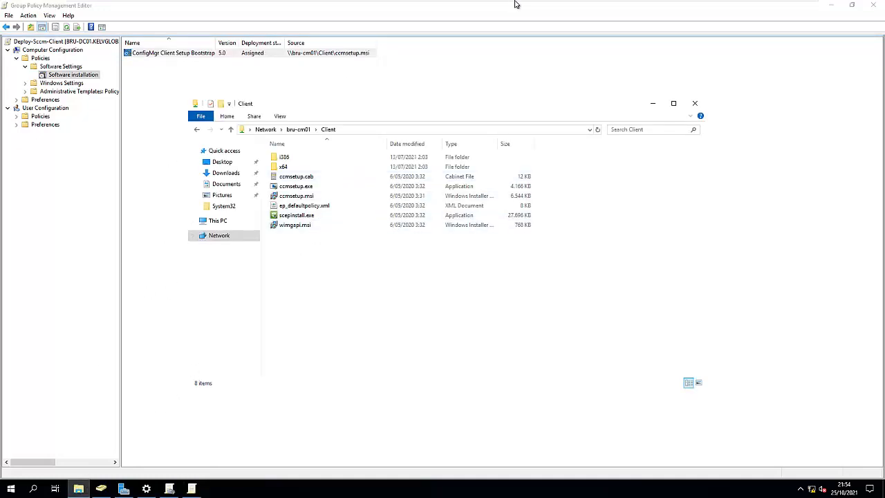
pyautogui.moveTo(514, 4)
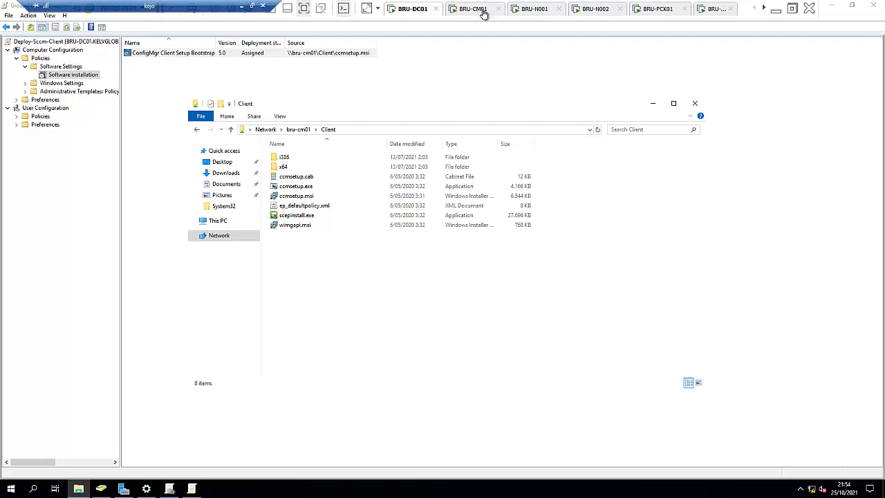
pyautogui.click(476, 9)
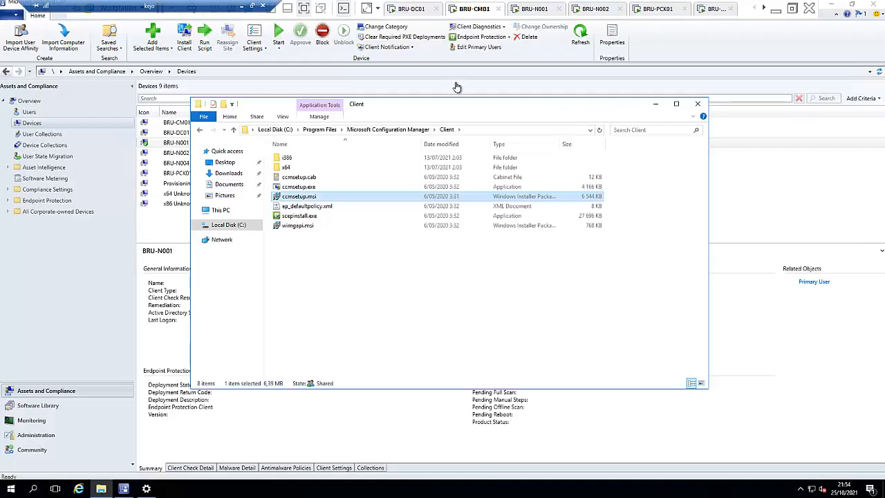
pyautogui.click(385, 130)
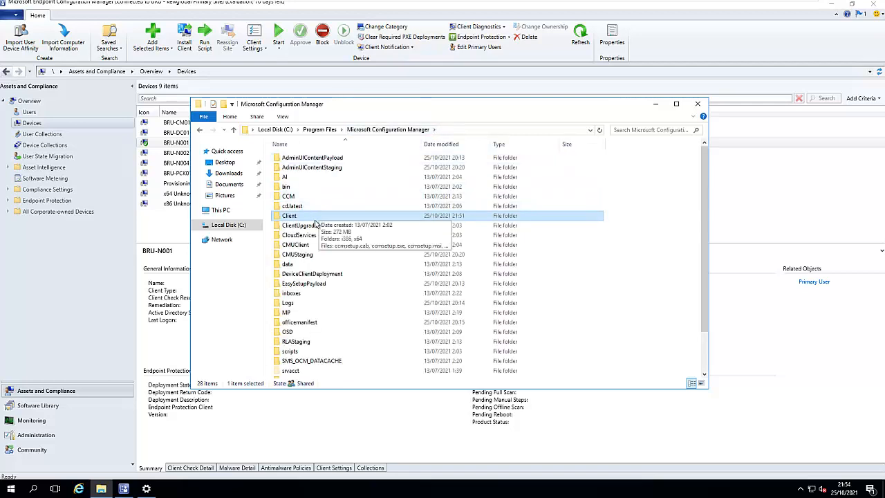
pyautogui.scroll(-2, 311, 270)
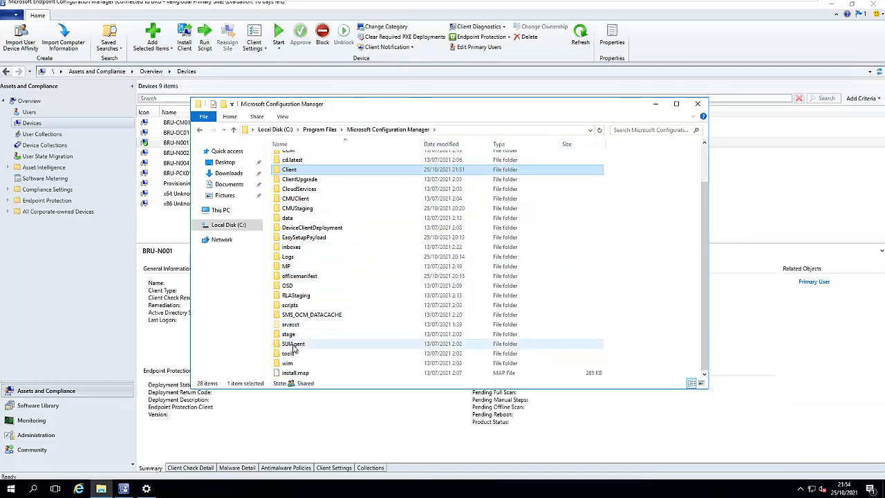
pyautogui.doubleClick(289, 353)
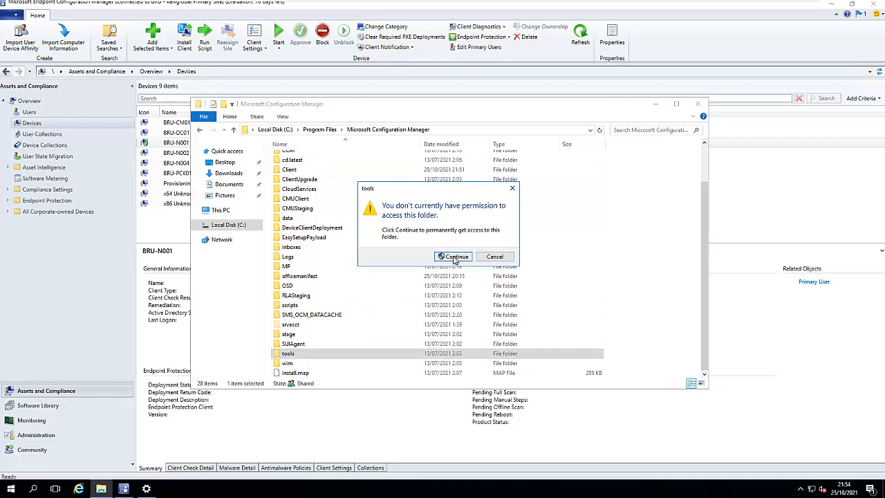
pyautogui.click(453, 257)
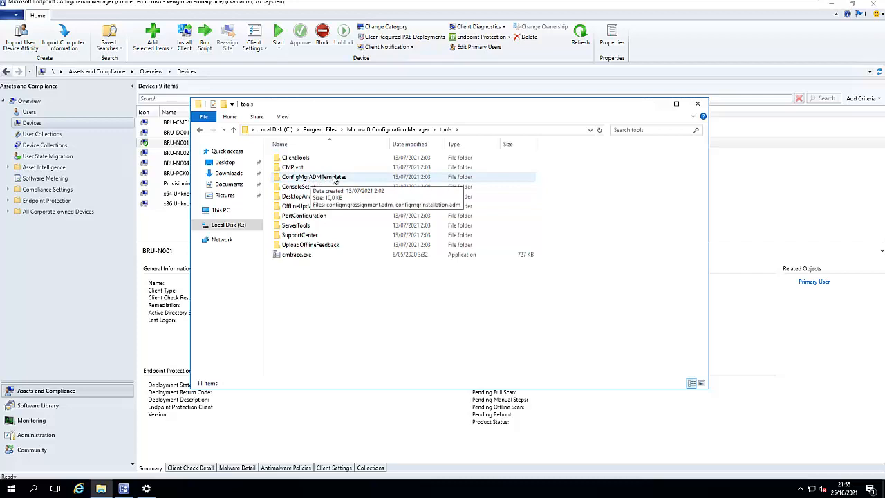
pyautogui.doubleClick(331, 179)
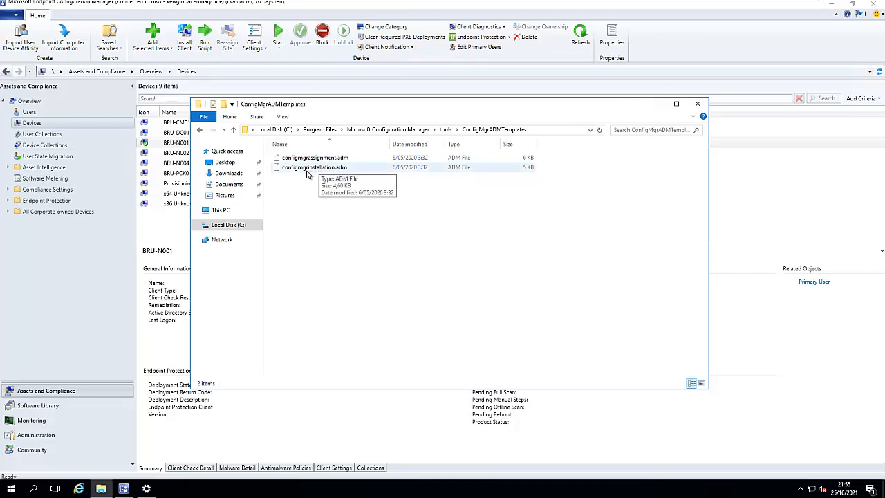
pyautogui.click(311, 169)
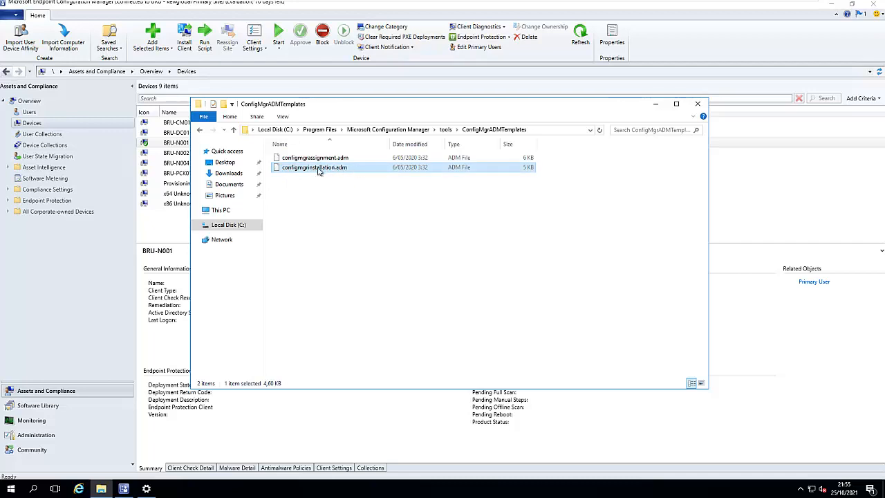
# Back on the domain controller, start adding a policy template to Computer Administrative Templates and browse to \\bru-cm01.
pyautogui.click(411, 9)
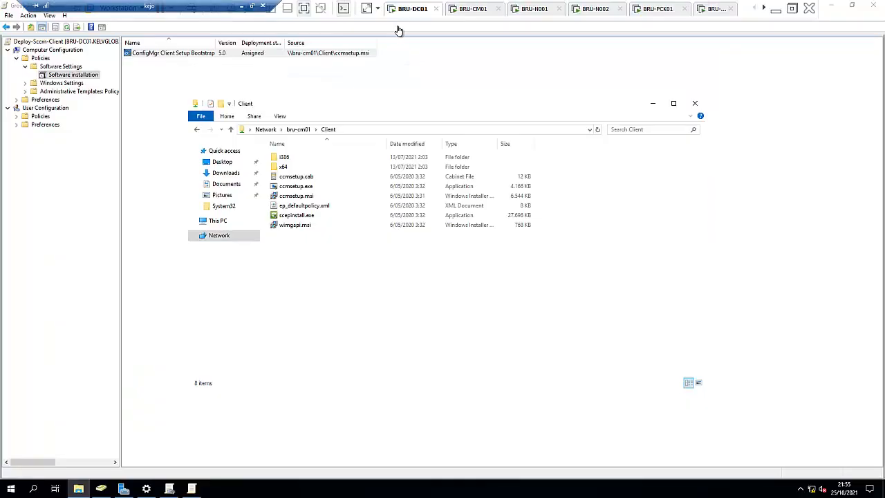
pyautogui.click(50, 91)
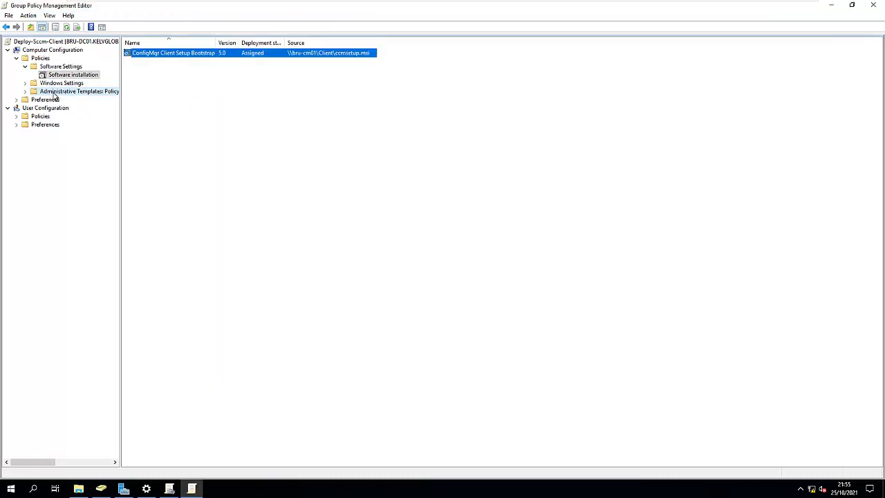
pyautogui.rightClick(55, 92)
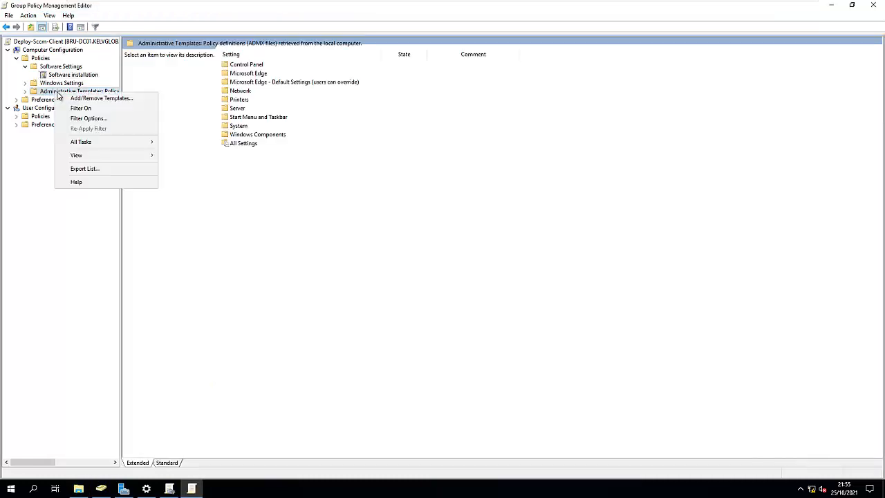
pyautogui.click(102, 99)
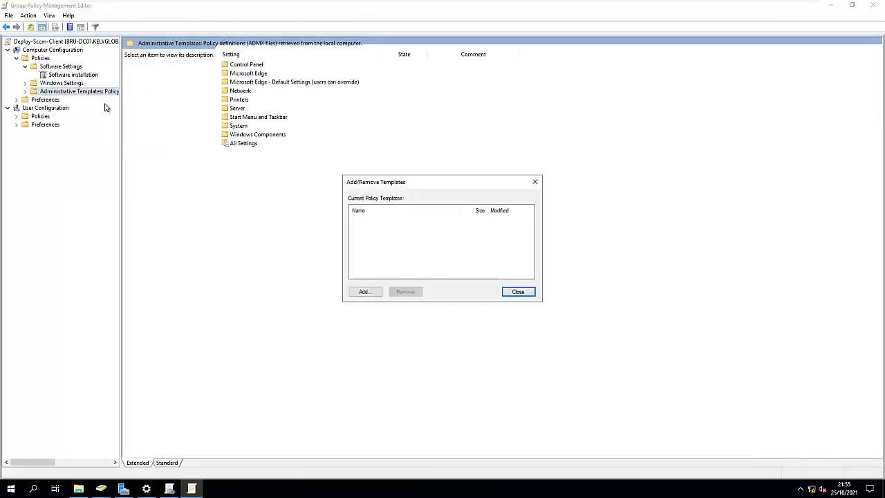
pyautogui.click(367, 293)
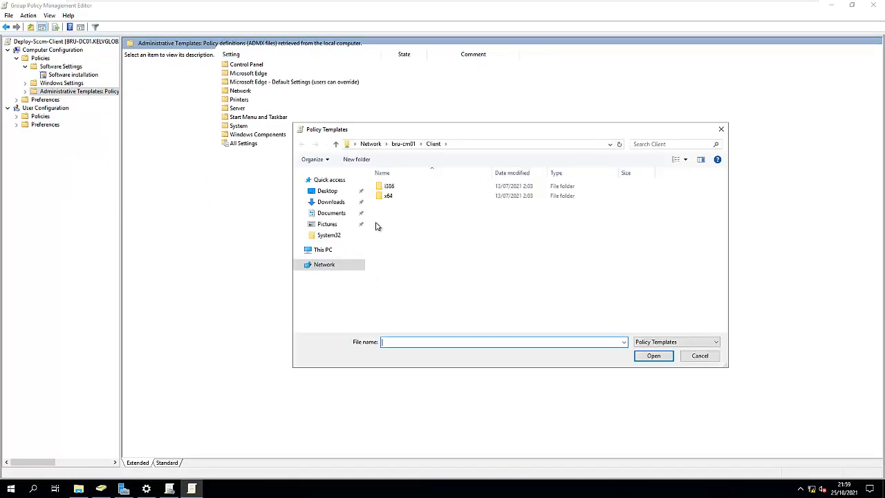
pyautogui.click(471, 144)
pyautogui.write('\\\\bru-cm01')
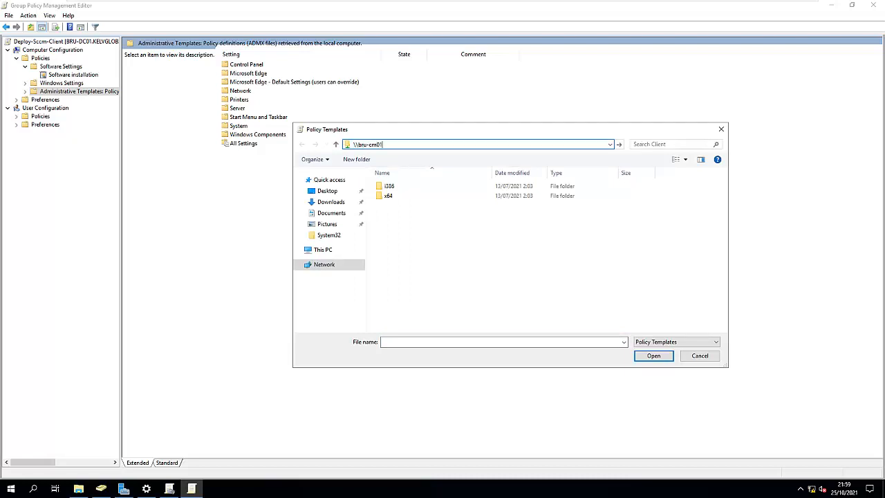
pyautogui.press('Return')
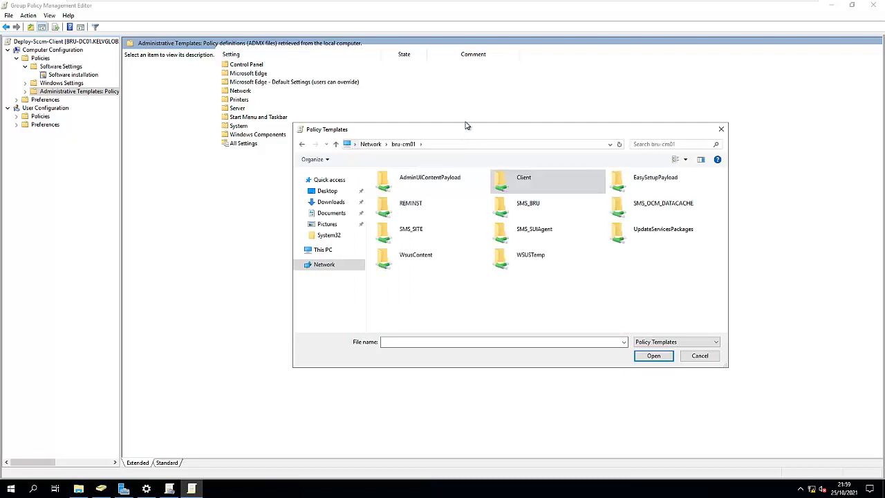
# Add configmgrinstallation.adm from SMS_BRU\tools\ConfigMgrADMTemplates, close the templates dialog, and expand Administrative Templates.
pyautogui.doubleClick(533, 208)
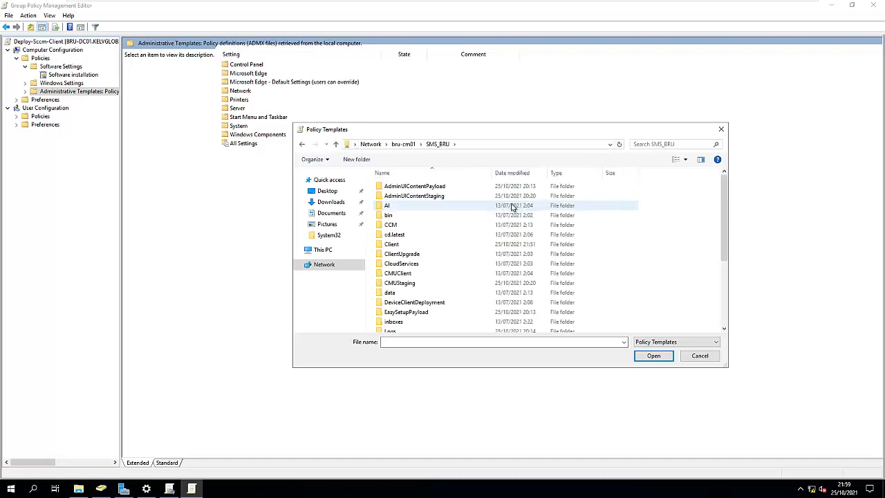
pyautogui.scroll(-5, 434, 283)
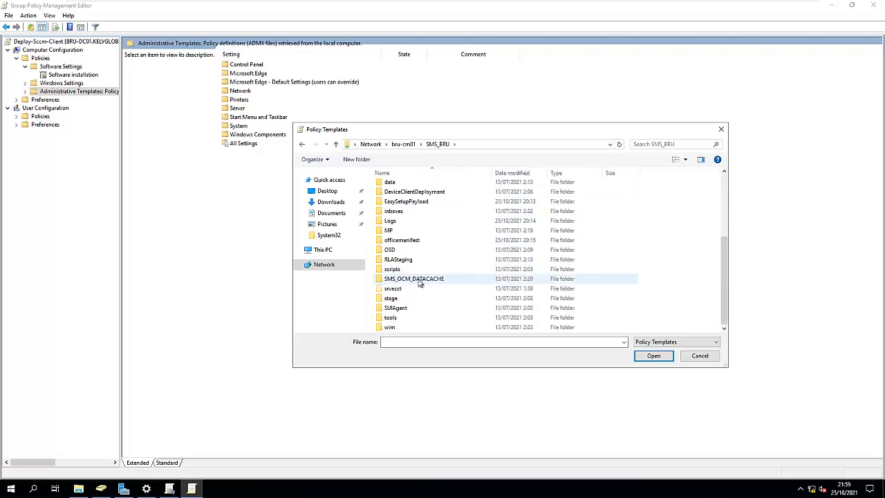
pyautogui.doubleClick(396, 319)
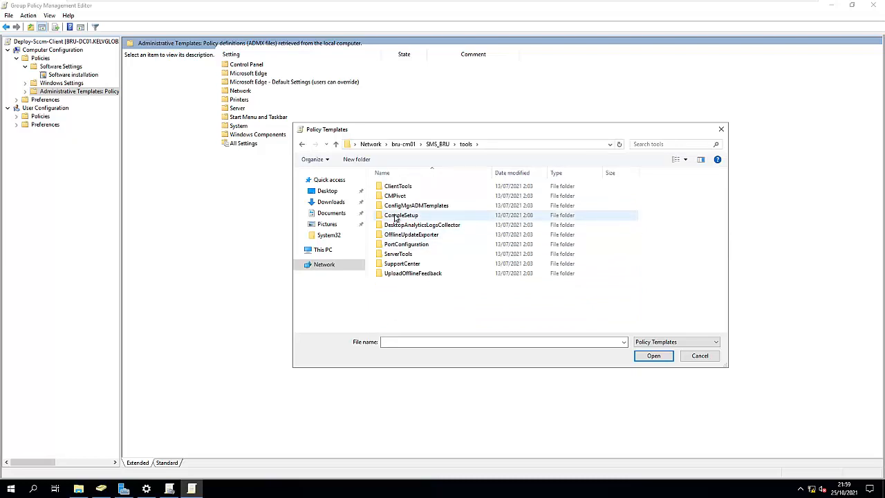
pyautogui.doubleClick(430, 206)
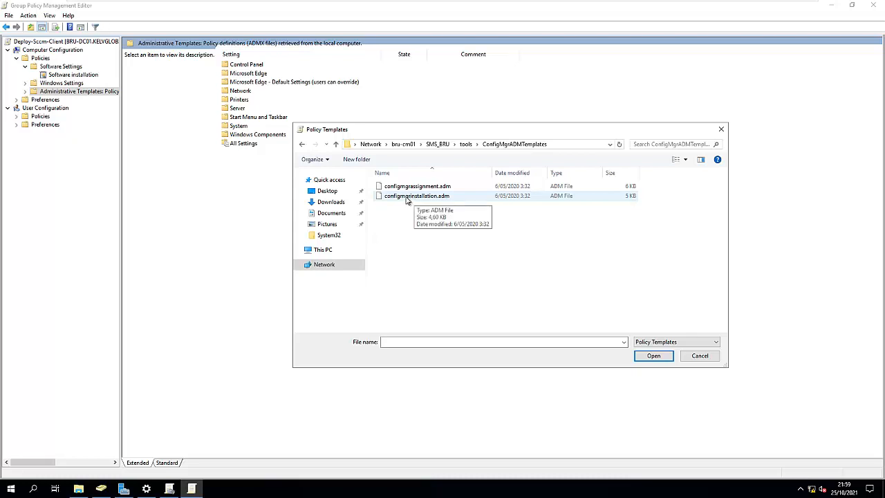
pyautogui.click(414, 199)
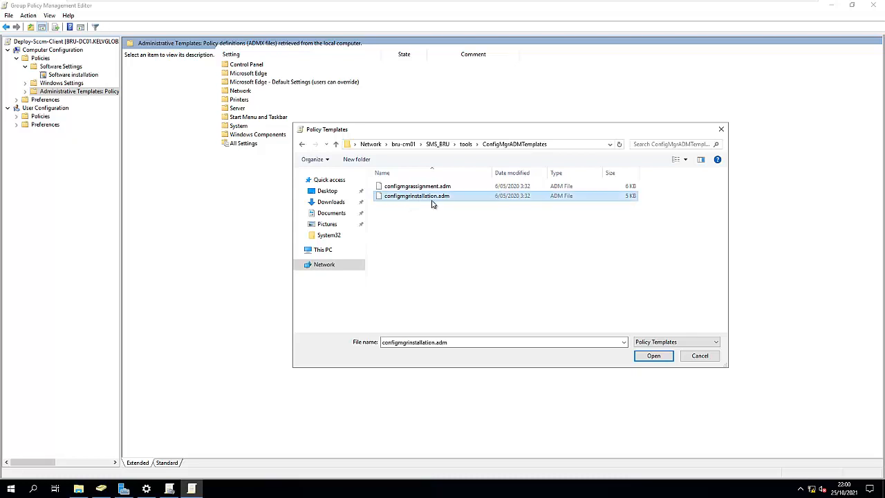
pyautogui.click(647, 356)
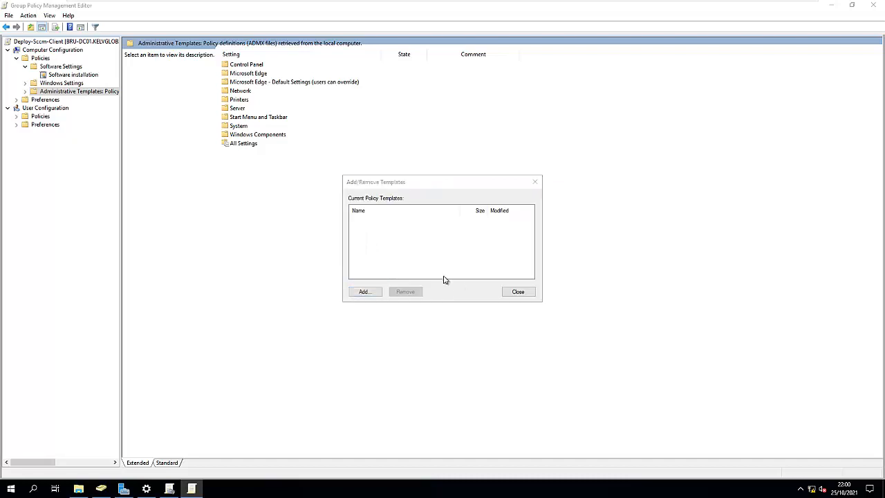
pyautogui.click(513, 292)
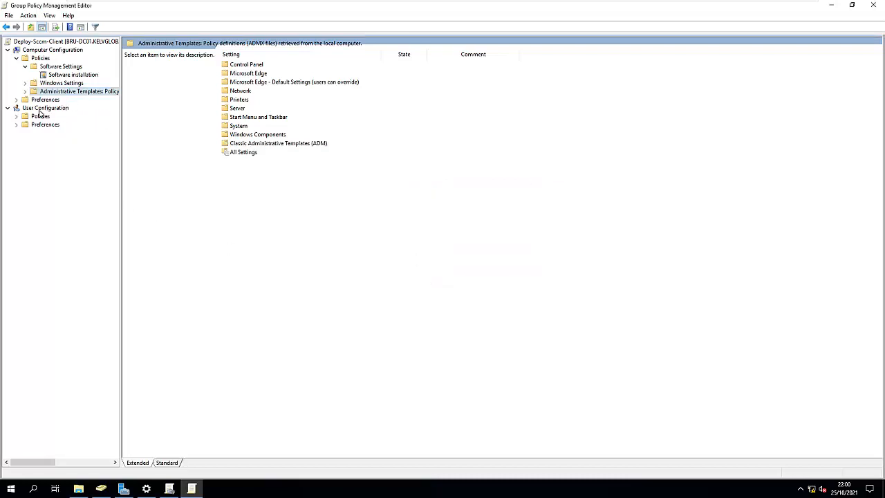
pyautogui.click(29, 92)
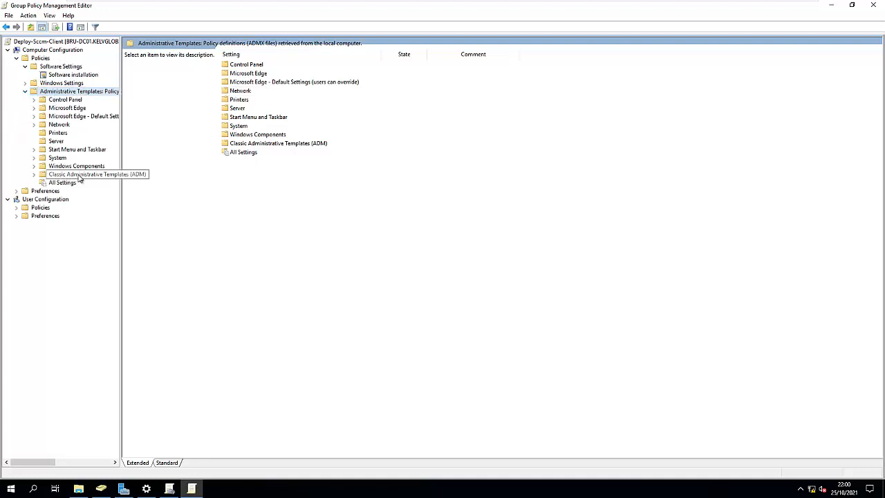
# Browse Classic Administrative Templates down to the Configuration Manager Client deployment setting and select it.
pyautogui.click(34, 174)
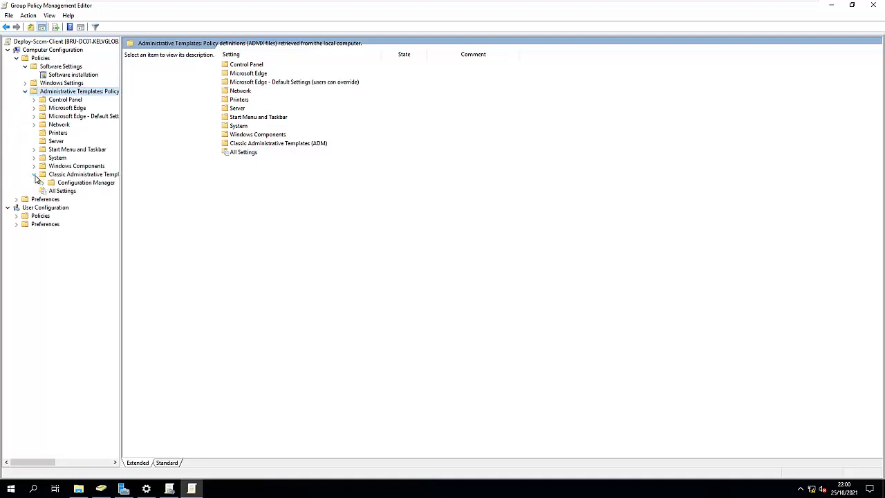
pyautogui.click(73, 183)
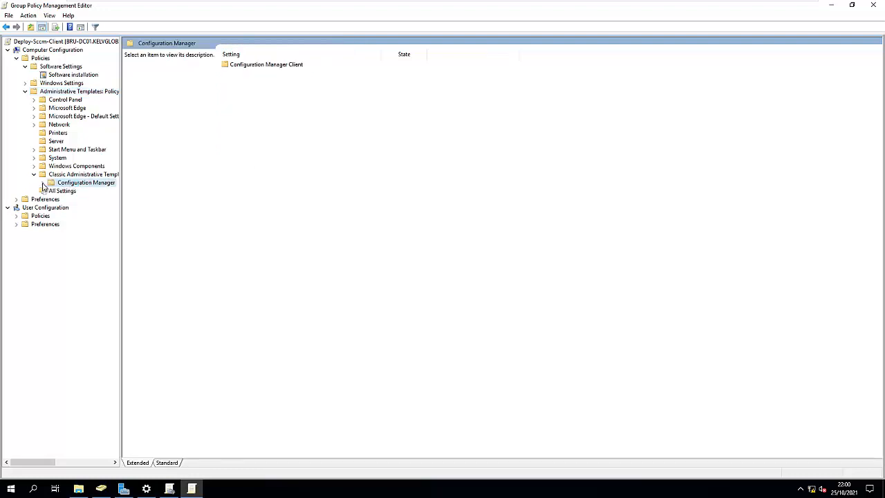
pyautogui.click(43, 184)
pyautogui.click(86, 191)
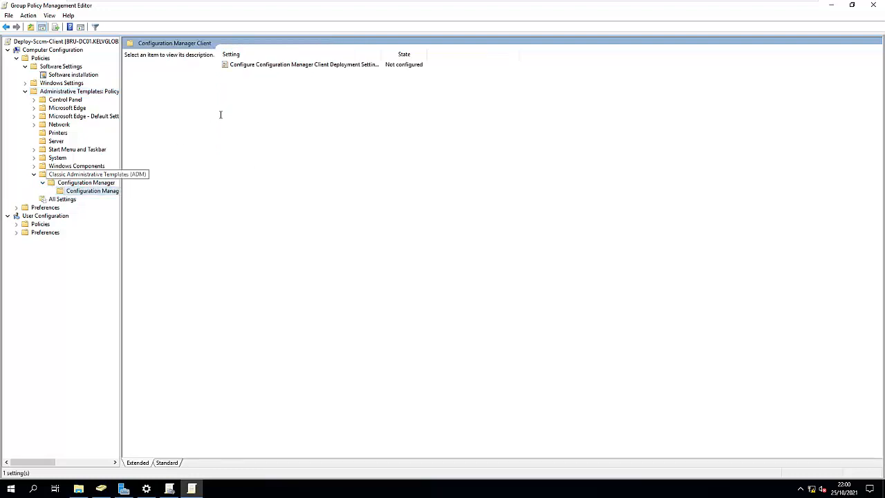
pyautogui.click(286, 66)
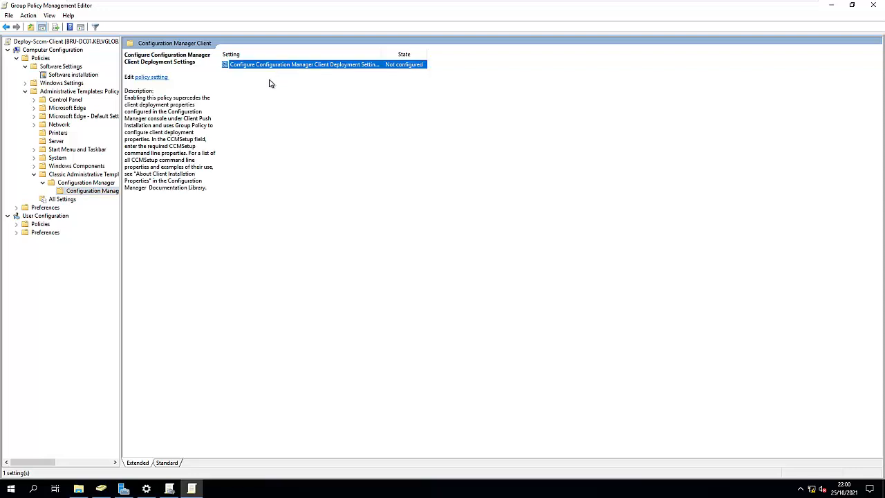
# Try enabling the Configure Configuration Manager Client Deployment Settings policy with a CCMSetup value, then cancel the dialog.
pyautogui.doubleClick(270, 66)
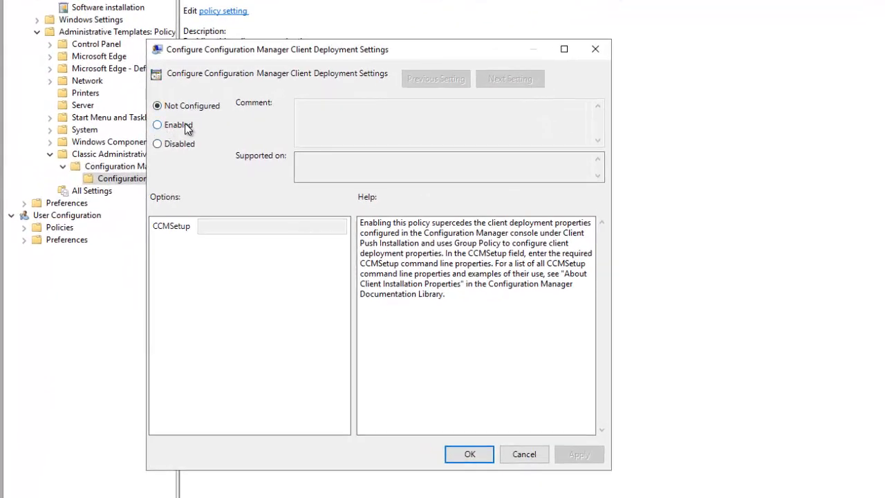
pyautogui.click(182, 125)
pyautogui.click(227, 229)
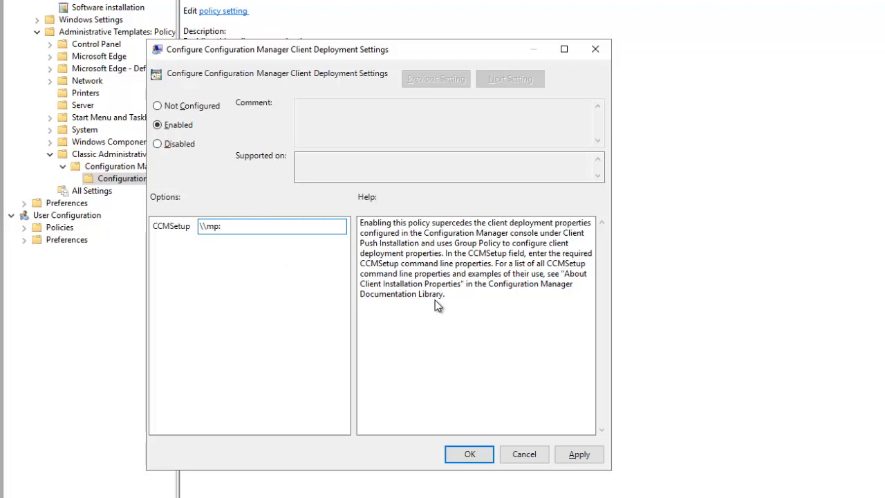
pyautogui.click(524, 454)
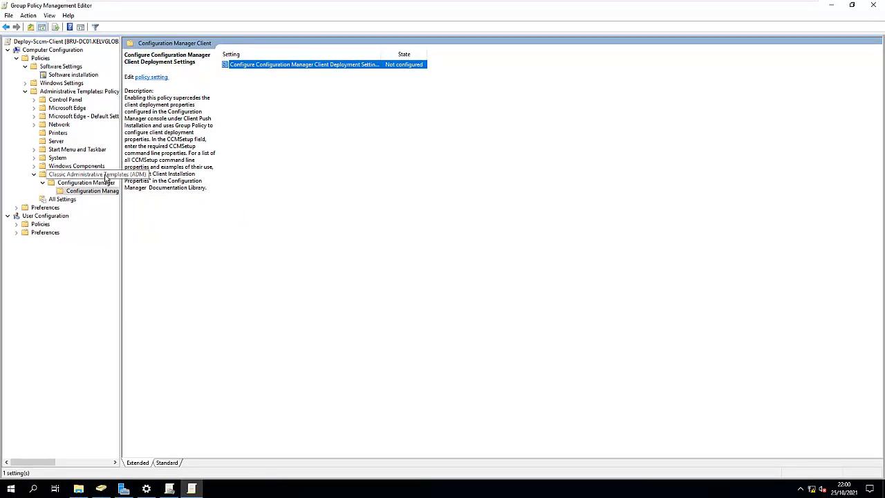
# Close the policy editor and open the Deploy-Sccm-Client GPO link's scope in Group Policy Management, dismissing the notice.
pyautogui.click(86, 76)
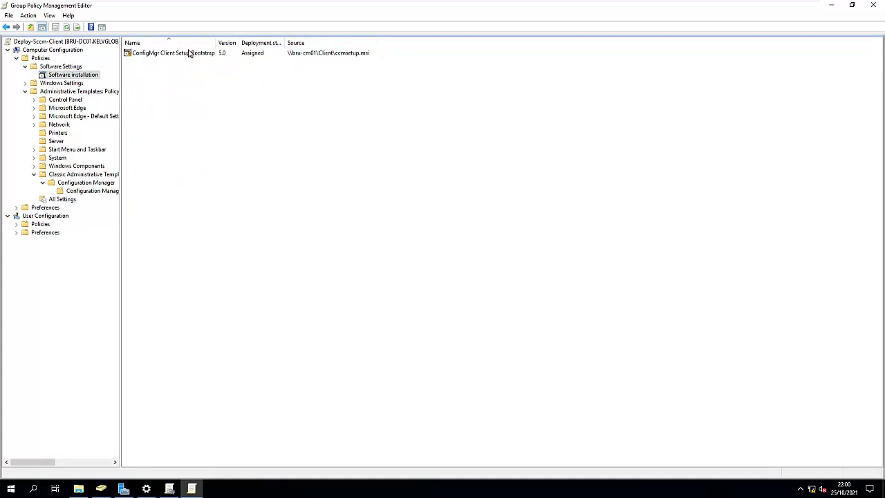
pyautogui.click(878, 5)
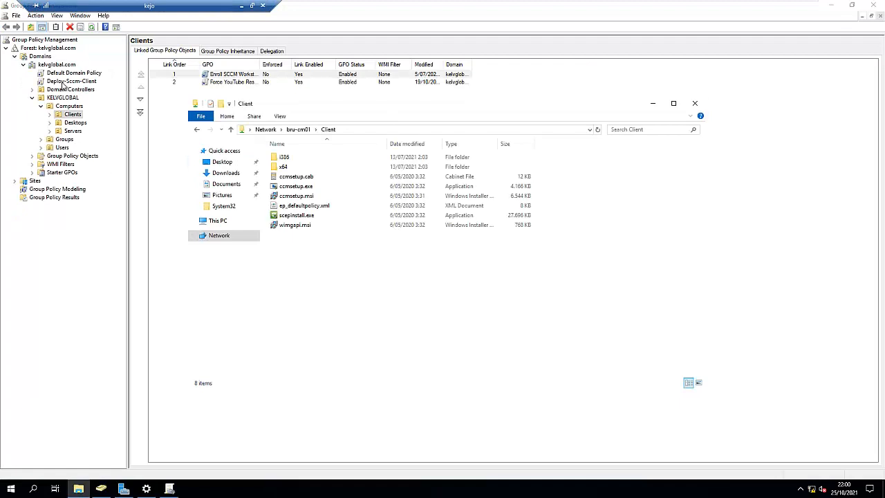
pyautogui.click(70, 82)
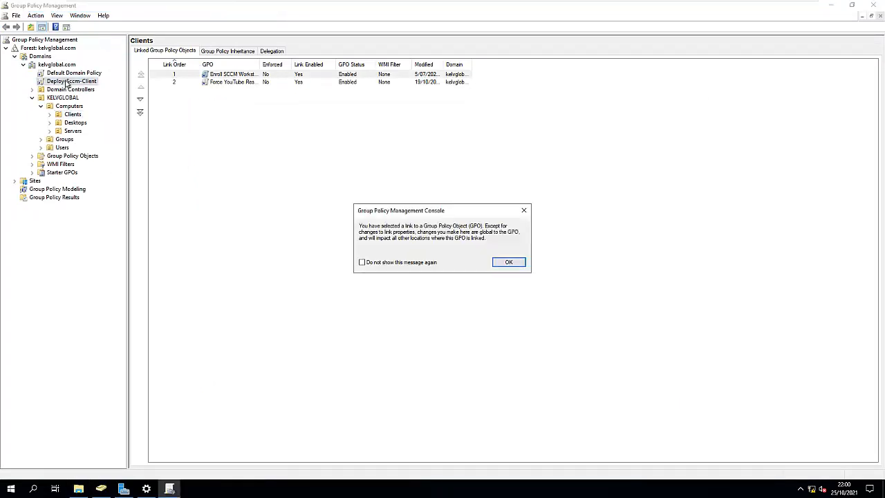
pyautogui.click(509, 264)
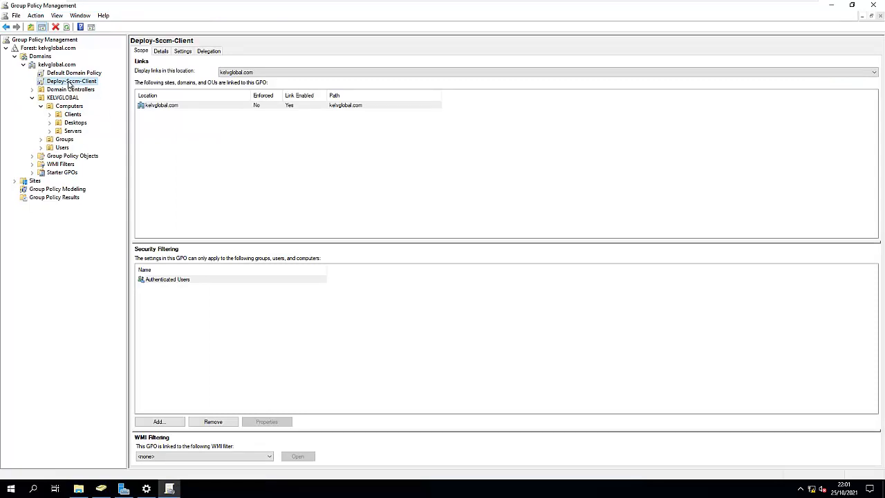
pyautogui.rightClick(69, 84)
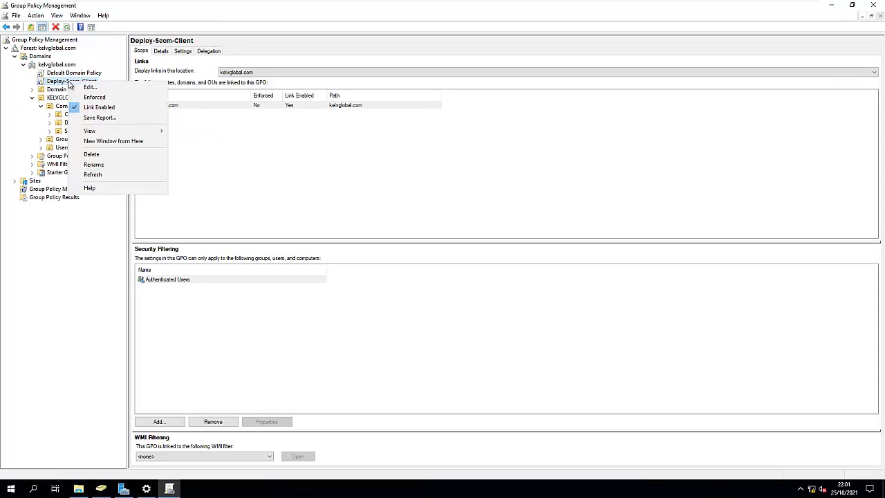
pyautogui.click(208, 150)
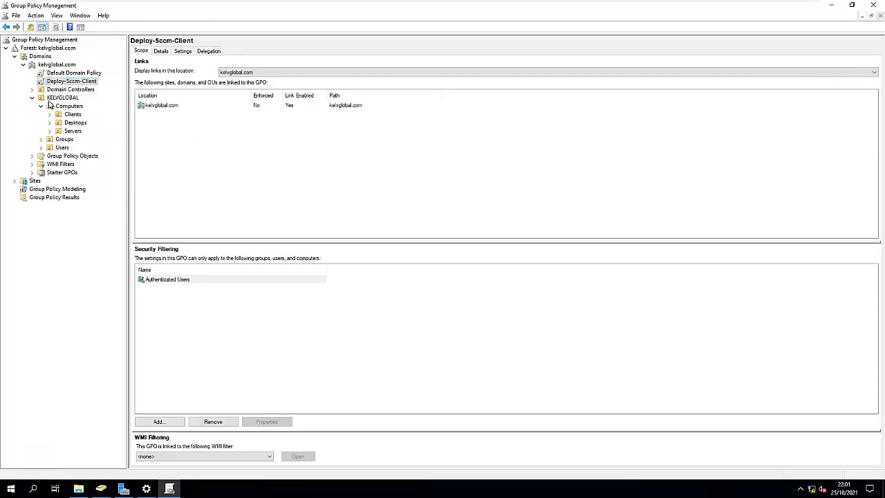